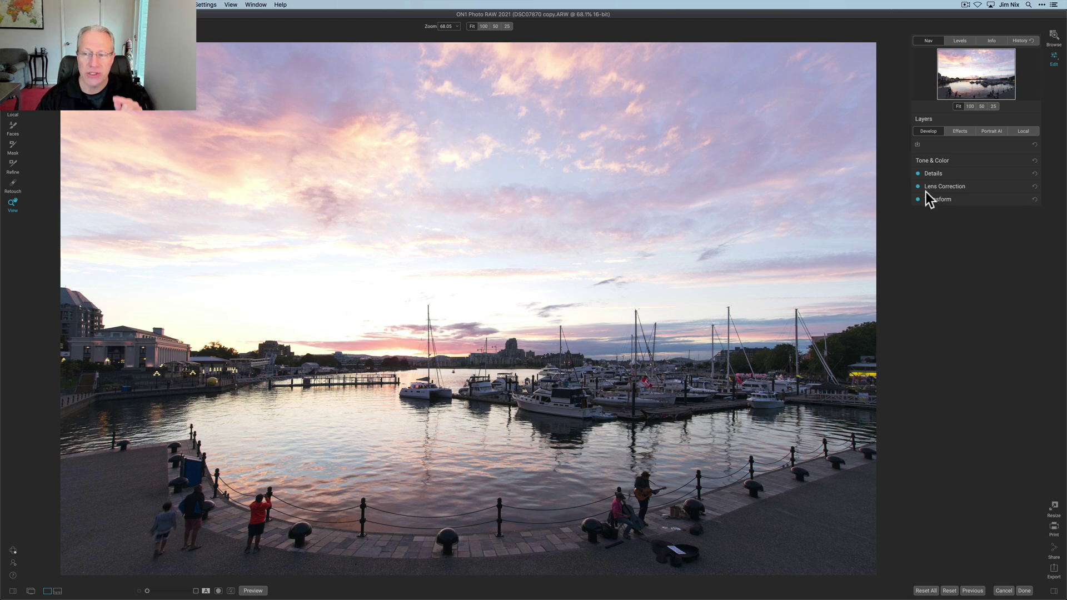
Step: Compare the photo with Lens Correction and Transform off, re-enable both, and expand Tone & Color
{"action": "left_click", "coordinate": [941, 187]}
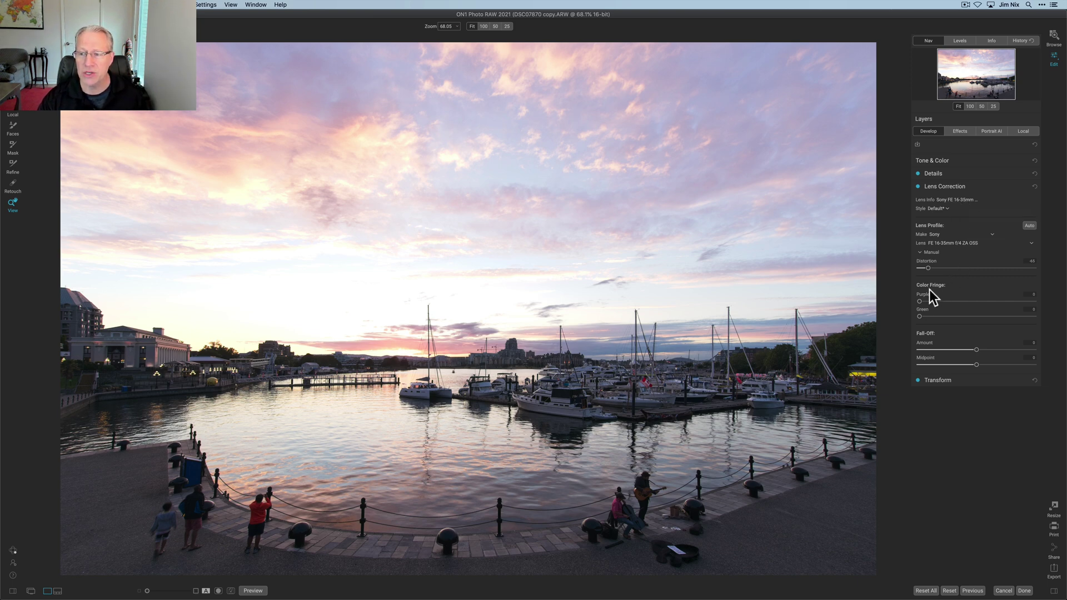
{"action": "left_click", "coordinate": [932, 187]}
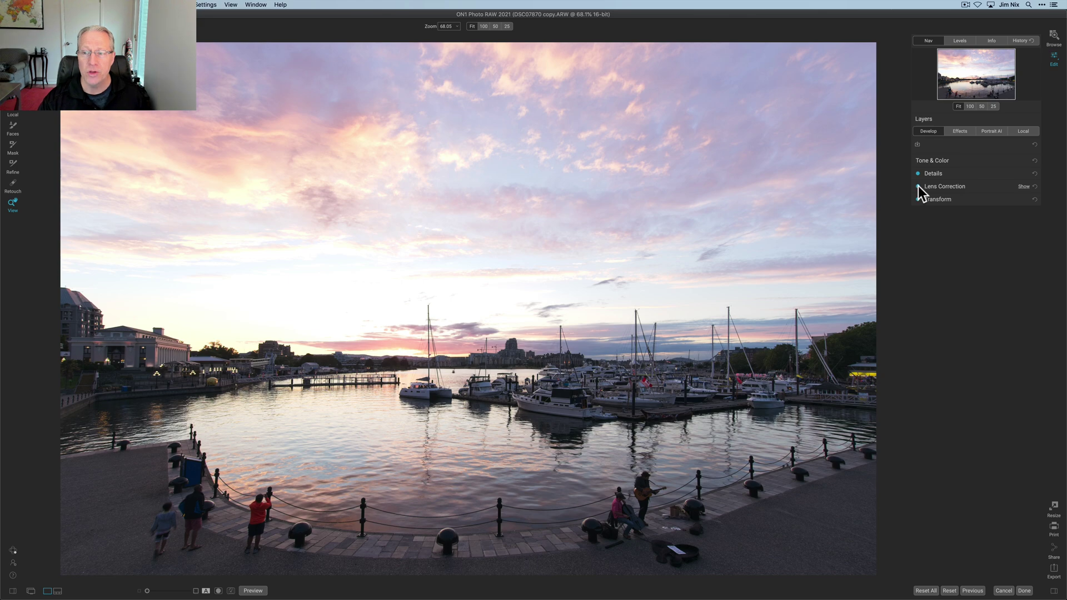
{"action": "left_click", "coordinate": [917, 186]}
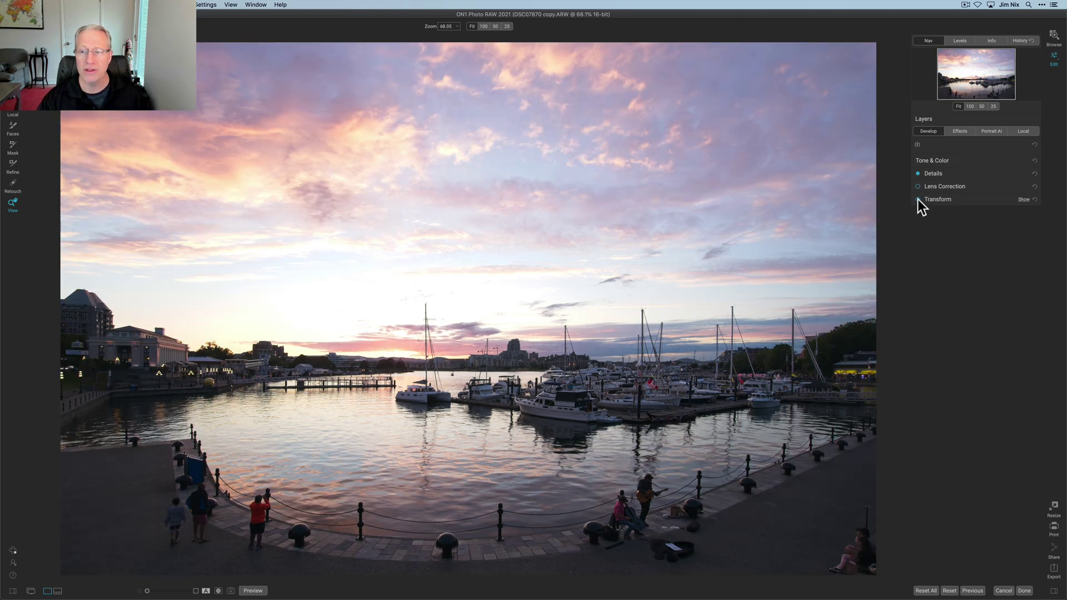
{"action": "left_click", "coordinate": [918, 199]}
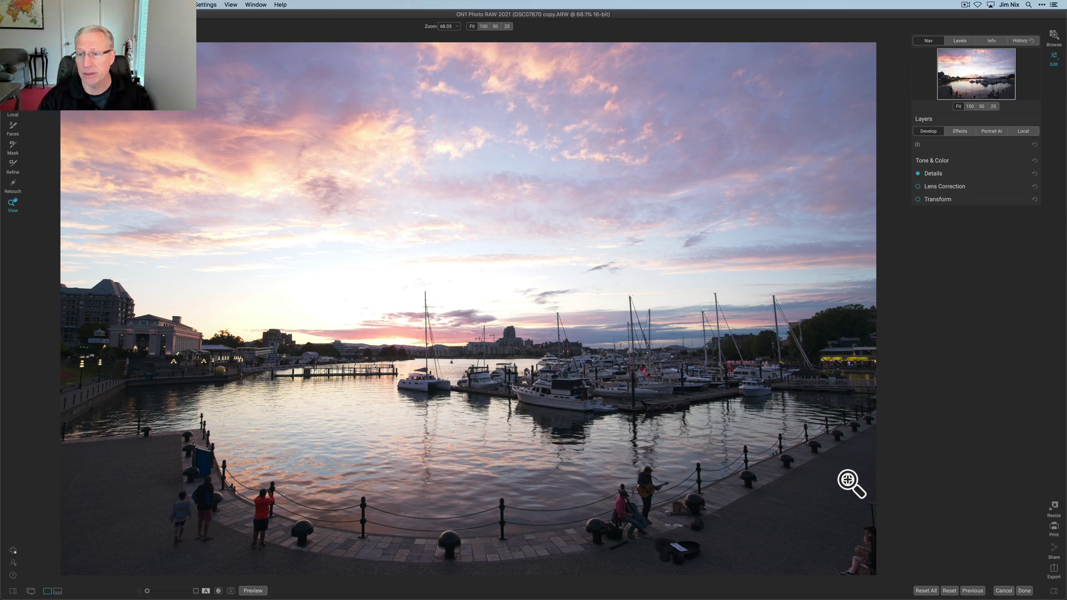
{"action": "left_click", "coordinate": [916, 187]}
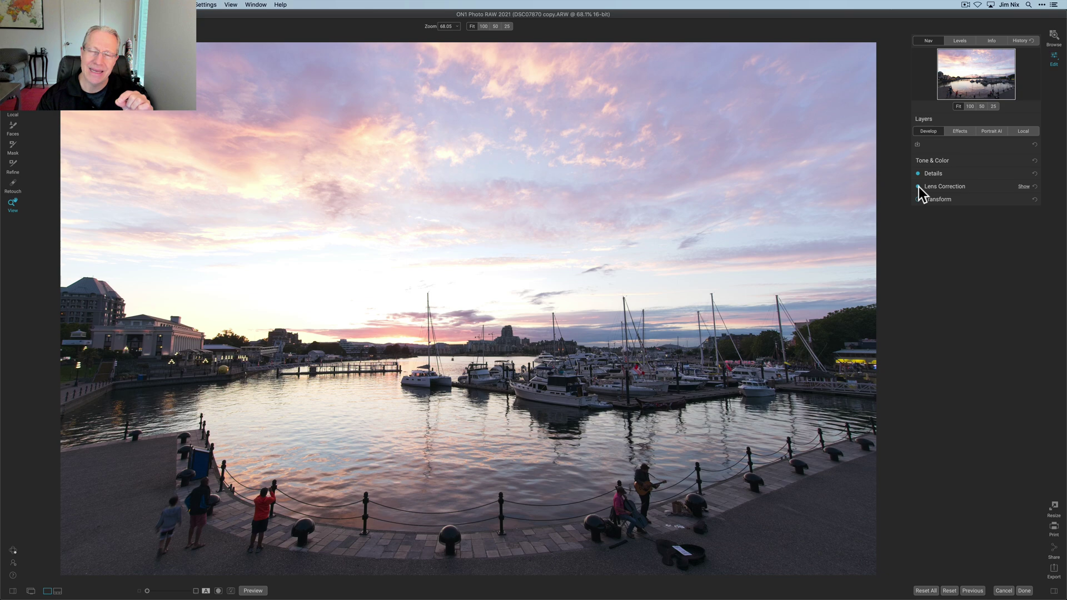
{"action": "left_click", "coordinate": [917, 200]}
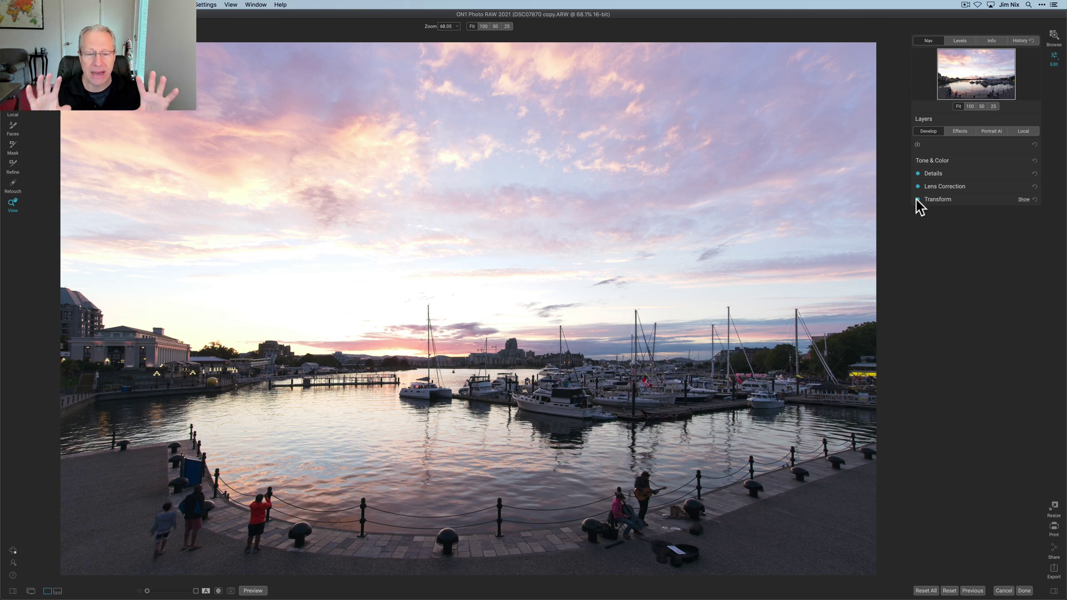
{"action": "left_click", "coordinate": [931, 160]}
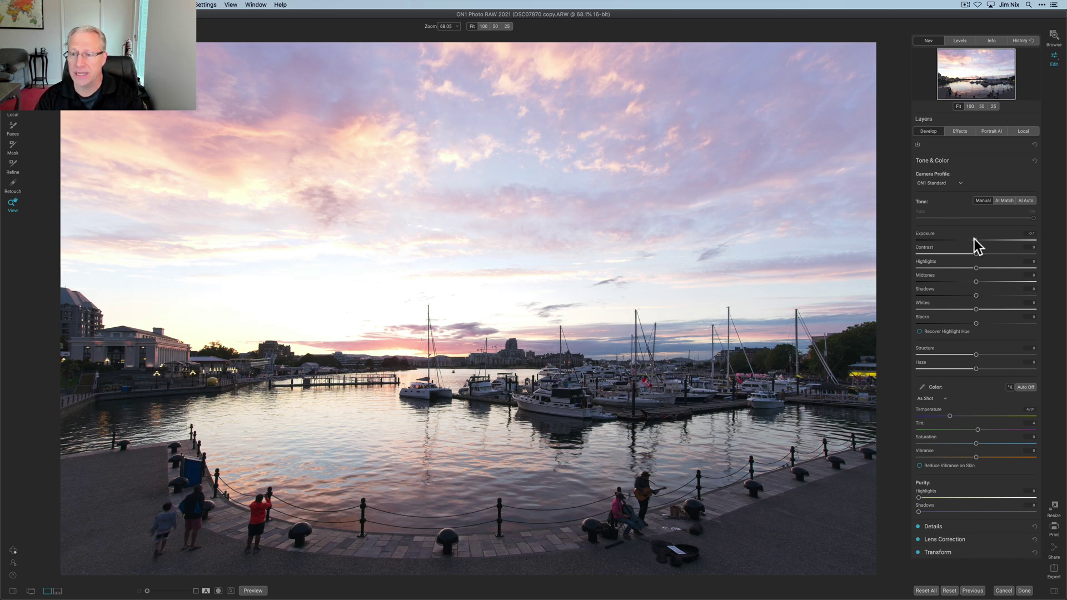
Step: Lower Exposure and Highlights, compare against the original with Preview, then switch to Local adjustments
{"action": "left_click_drag", "start_coordinate": [974, 239], "coordinate": [969, 239]}
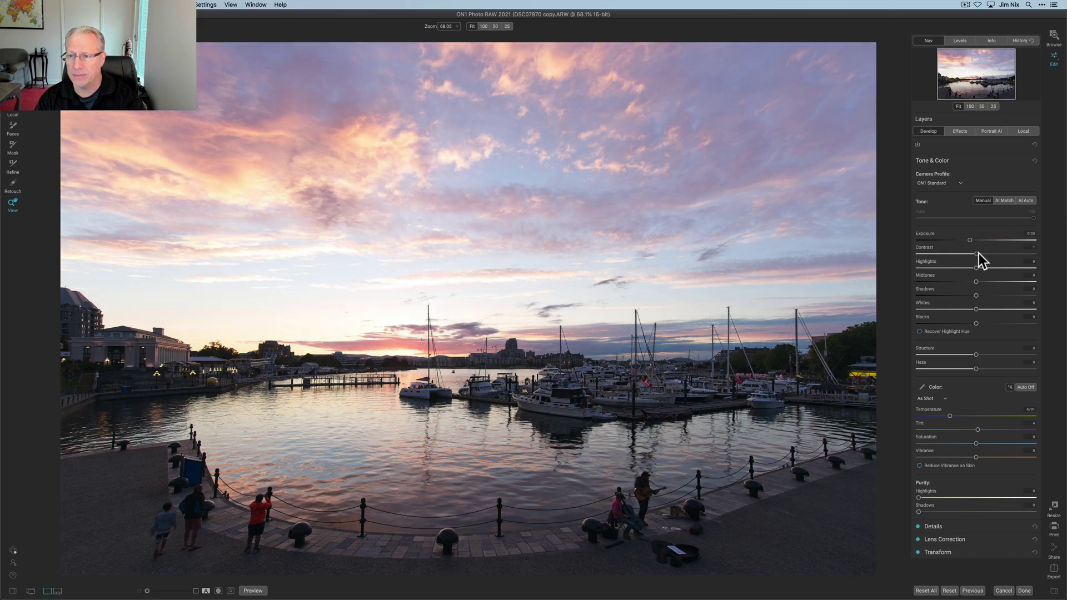
{"action": "left_click_drag", "start_coordinate": [974, 267], "coordinate": [955, 268]}
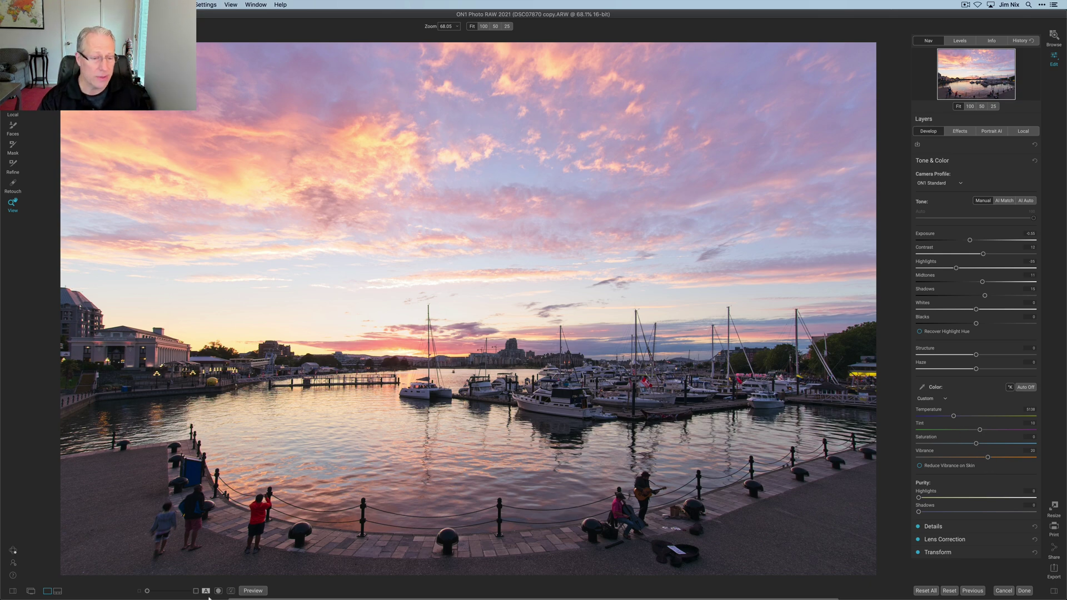
{"action": "left_click", "coordinate": [255, 591]}
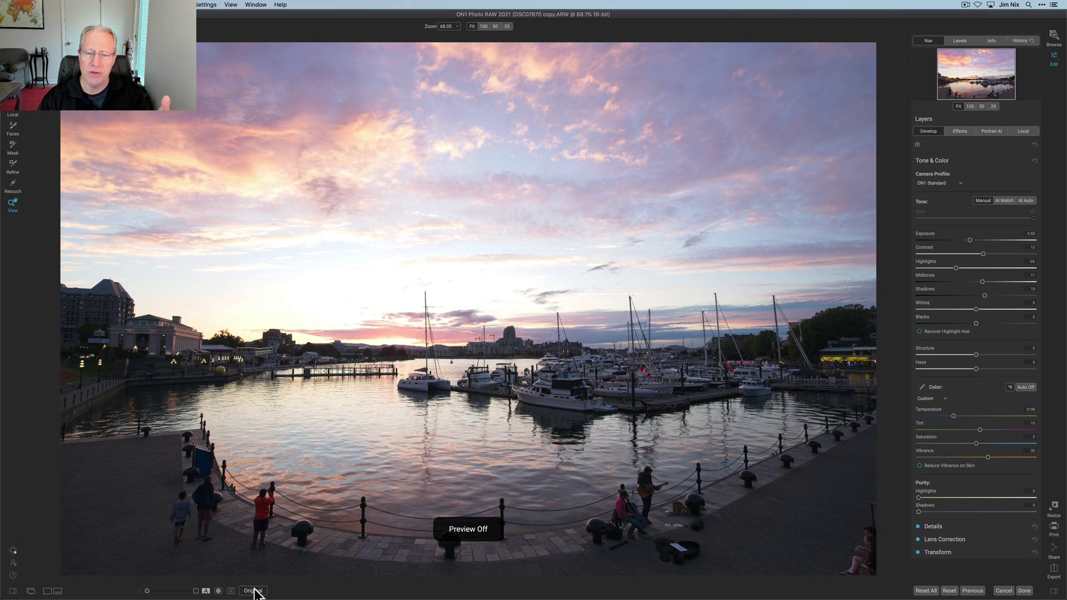
{"action": "left_click", "coordinate": [254, 591]}
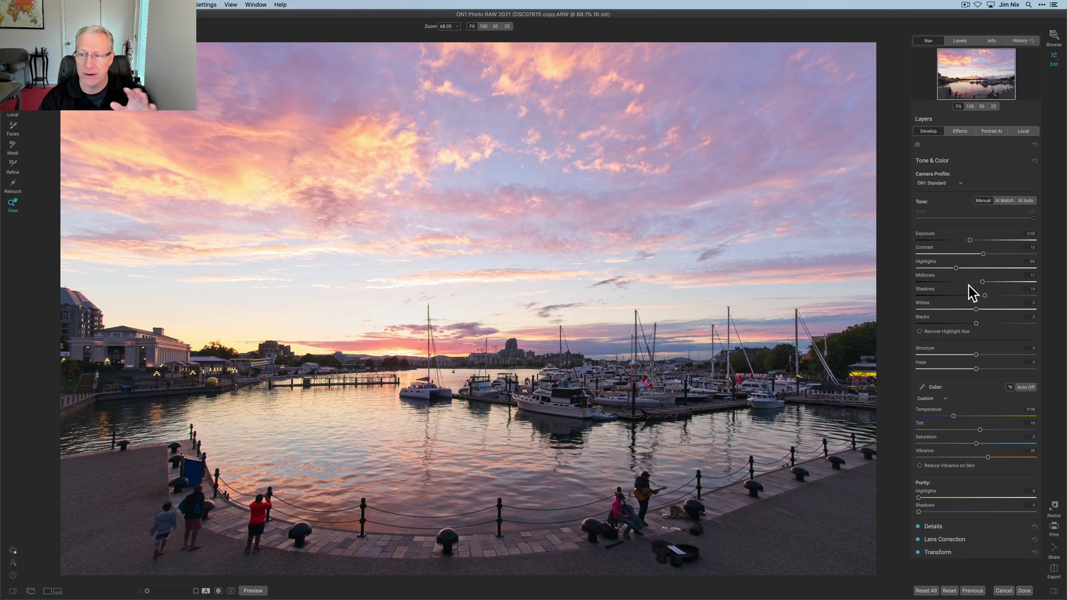
{"action": "left_click", "coordinate": [1022, 131]}
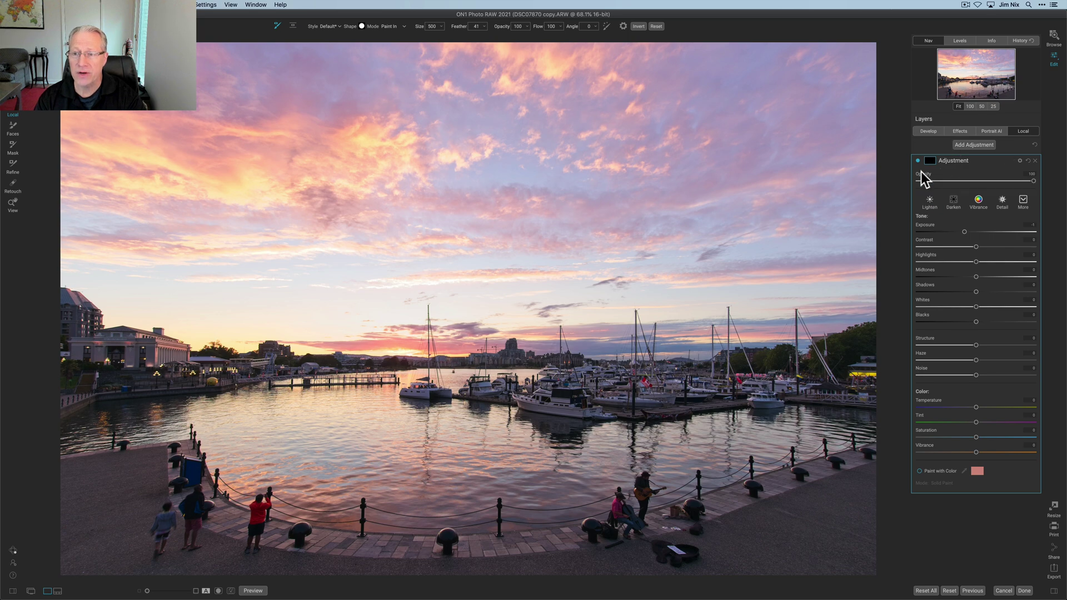
Step: Invert the adjustment mask over the whole photo, apply the Darken preset, reset Exposure and lower Whites
{"action": "left_click", "coordinate": [931, 161]}
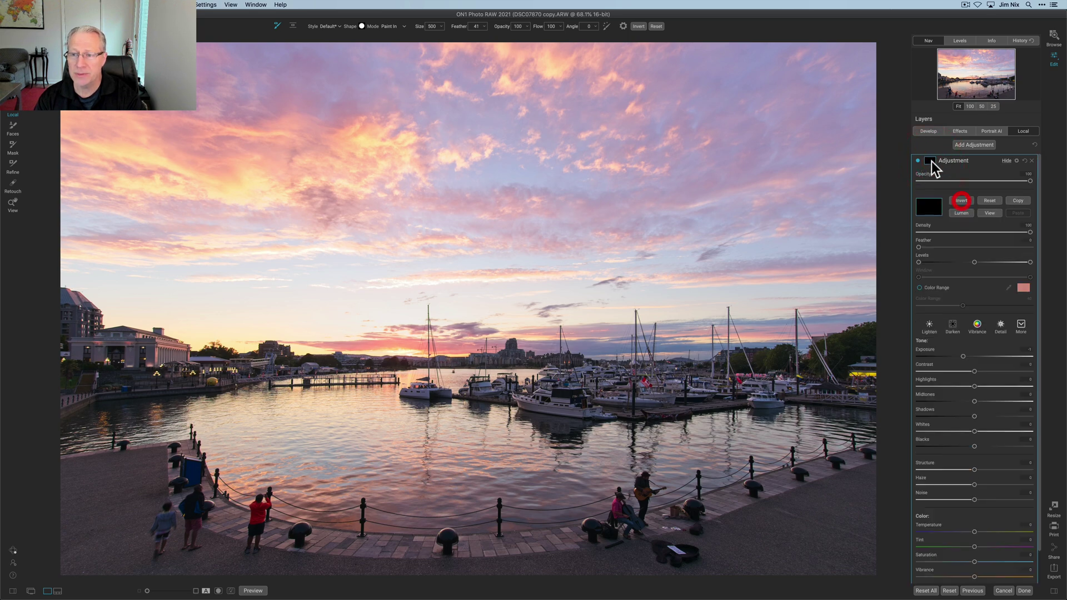
{"action": "left_click", "coordinate": [961, 201]}
{"action": "left_click", "coordinate": [953, 328]}
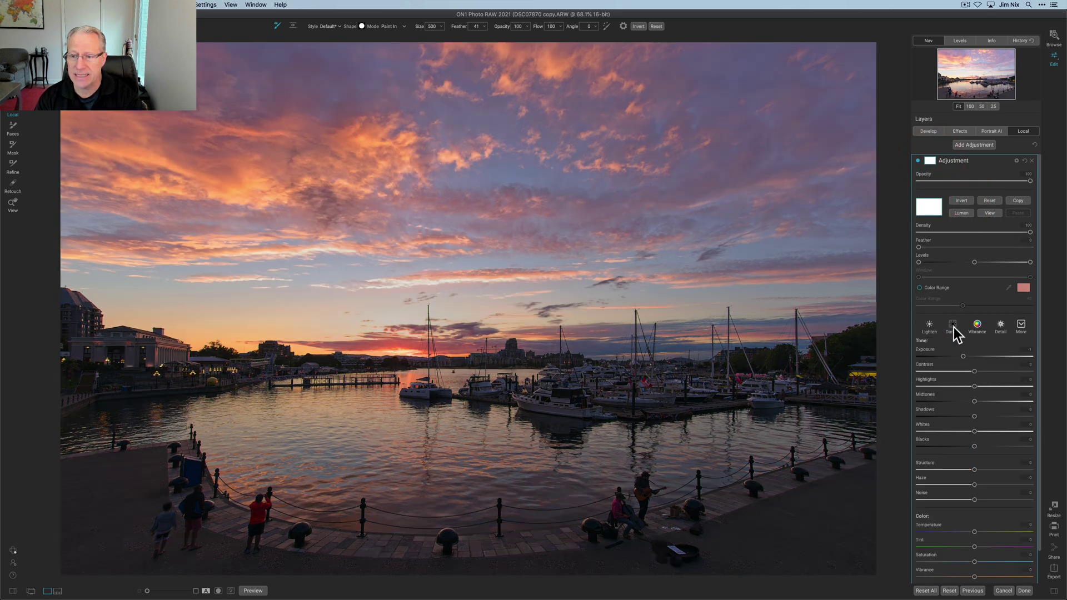
{"action": "double_click", "coordinate": [927, 349]}
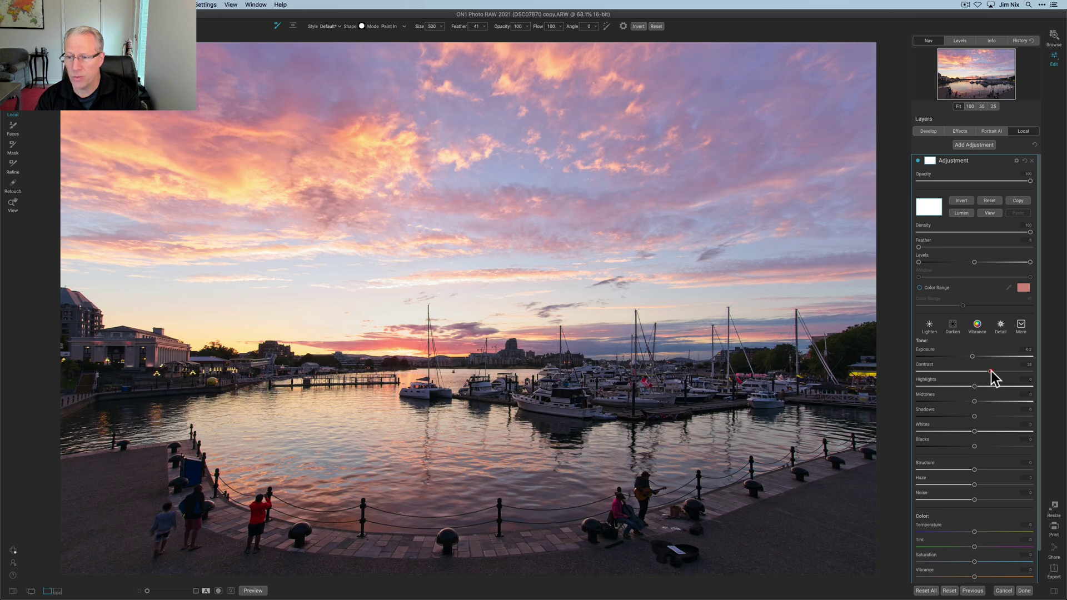
{"action": "scroll", "coordinate": [973, 397], "scroll_direction": "down", "scroll_amount": 2}
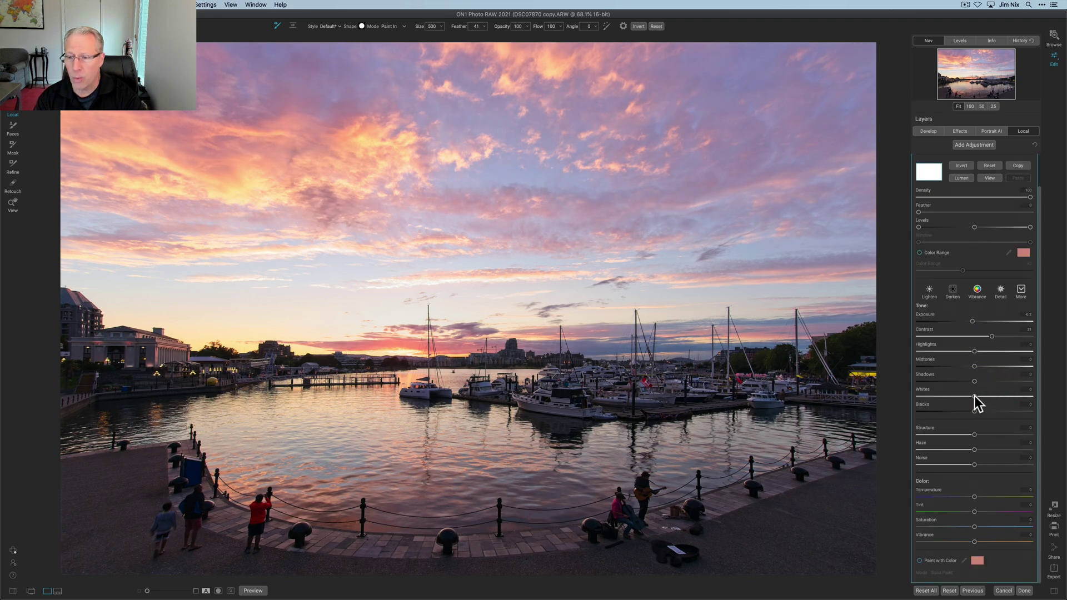
{"action": "left_click_drag", "start_coordinate": [974, 396], "coordinate": [959, 397]}
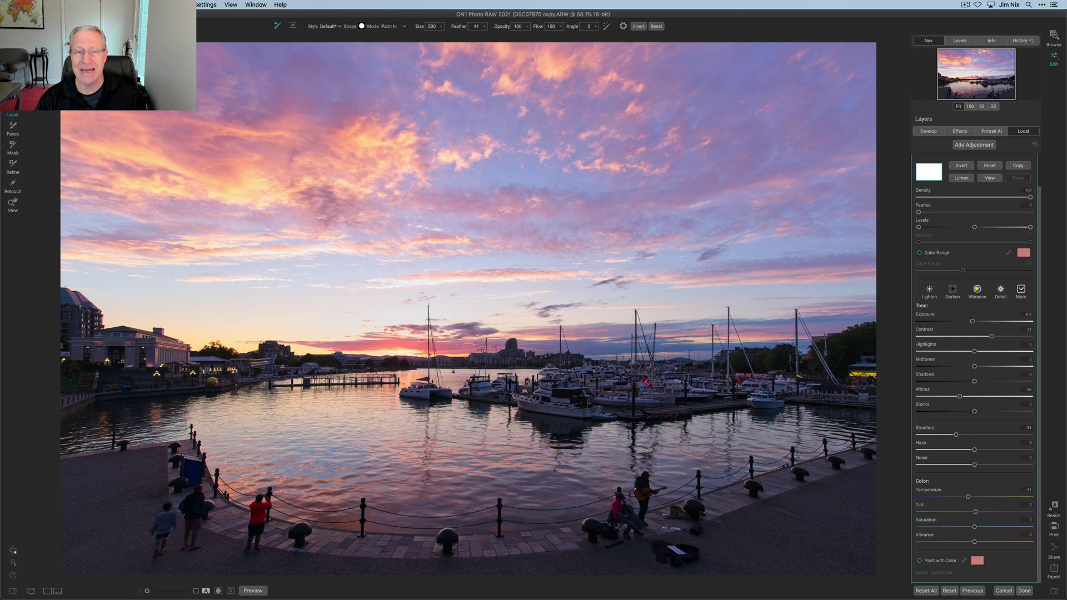
Step: Place a Linear Bottom gradient mask across the horizon
{"action": "left_click", "coordinate": [294, 25]}
{"action": "left_click", "coordinate": [362, 27]}
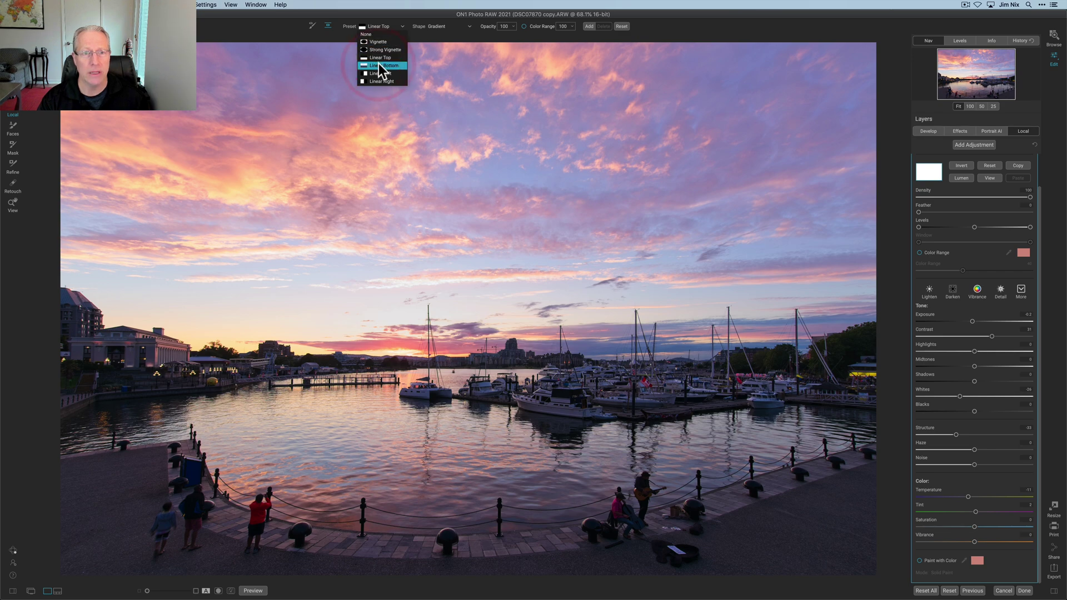
{"action": "left_click", "coordinate": [379, 65]}
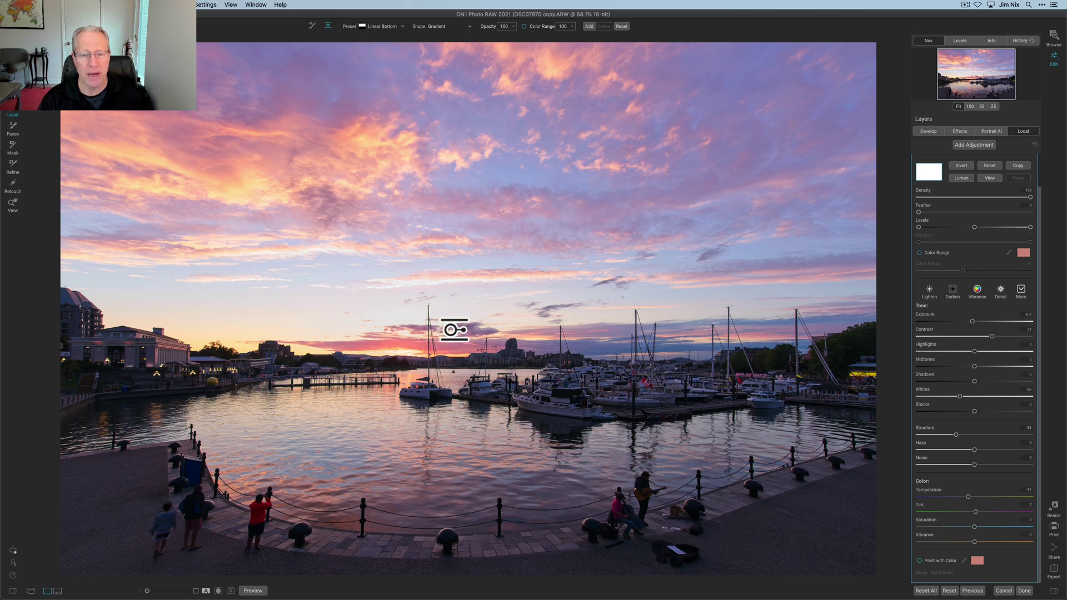
{"action": "left_click", "coordinate": [478, 360]}
{"action": "left_click_drag", "start_coordinate": [479, 363], "coordinate": [480, 360]}
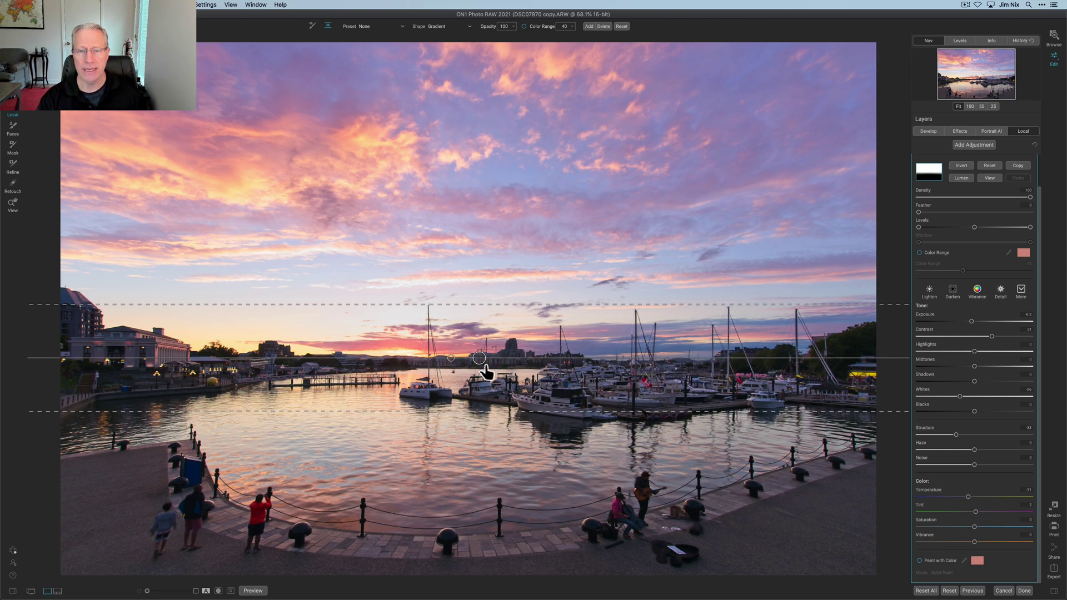
Step: Move the gradient up to the horizon line and narrow its transition, checking the mask view
{"action": "left_click", "coordinate": [989, 178]}
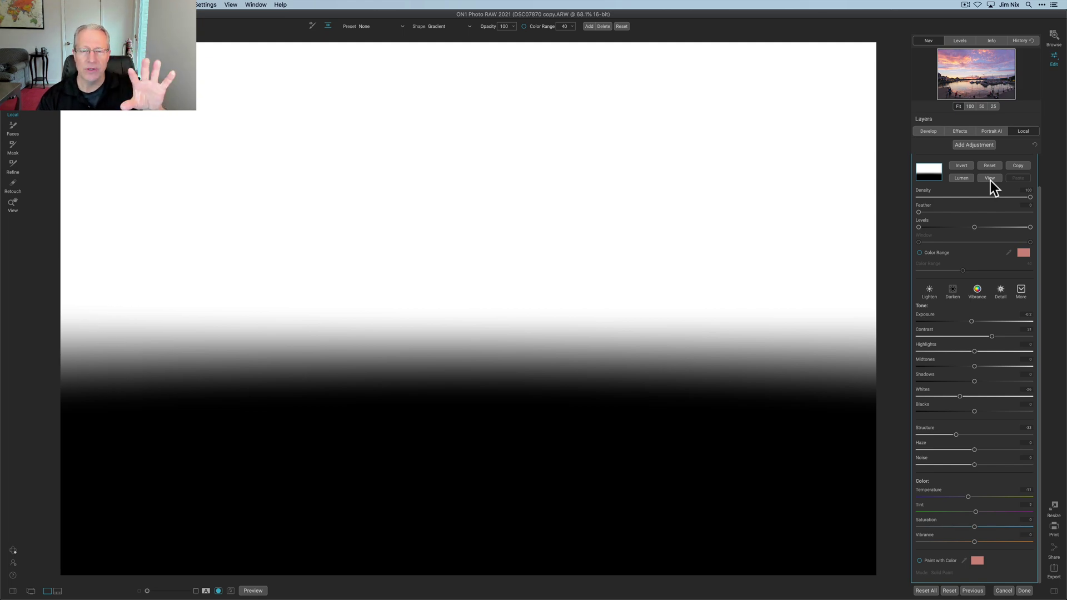
{"action": "left_click", "coordinate": [989, 180]}
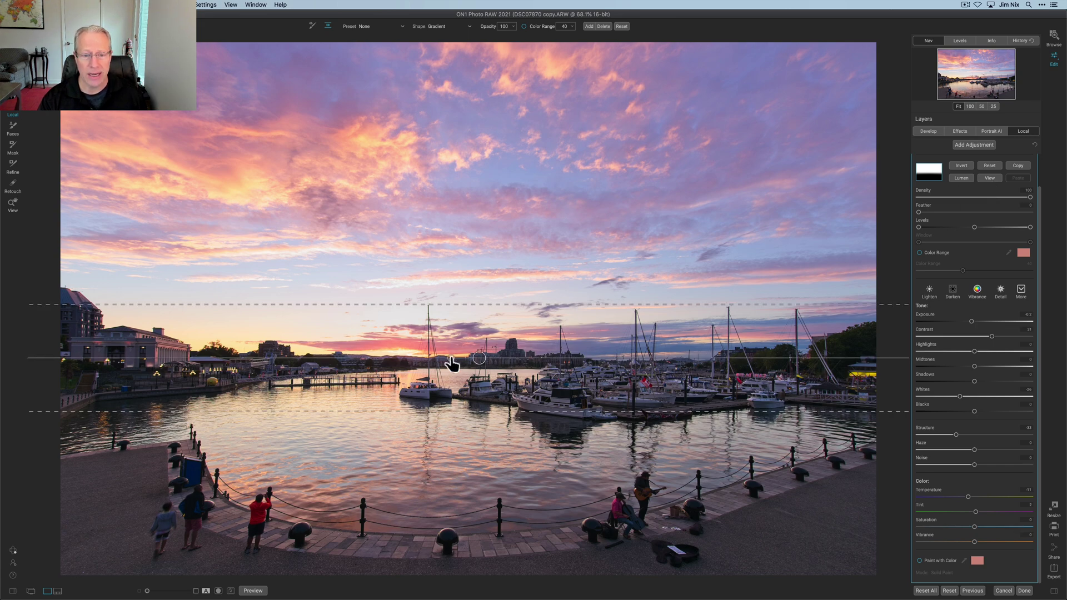
{"action": "left_click_drag", "start_coordinate": [479, 358], "coordinate": [479, 350]}
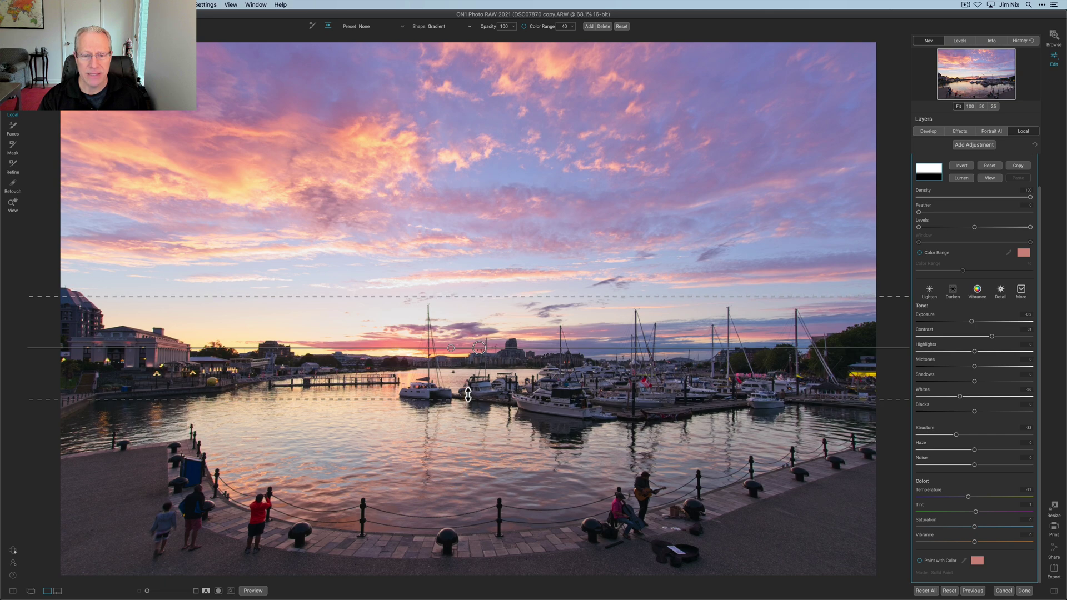
{"action": "left_click_drag", "start_coordinate": [469, 401], "coordinate": [467, 381]}
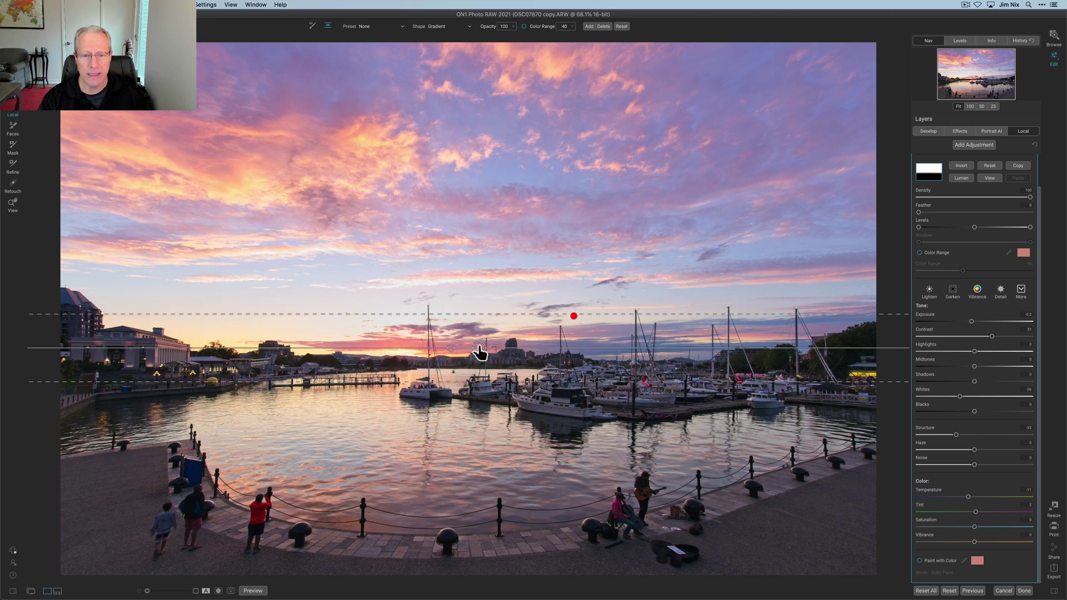
{"action": "left_click", "coordinate": [989, 176]}
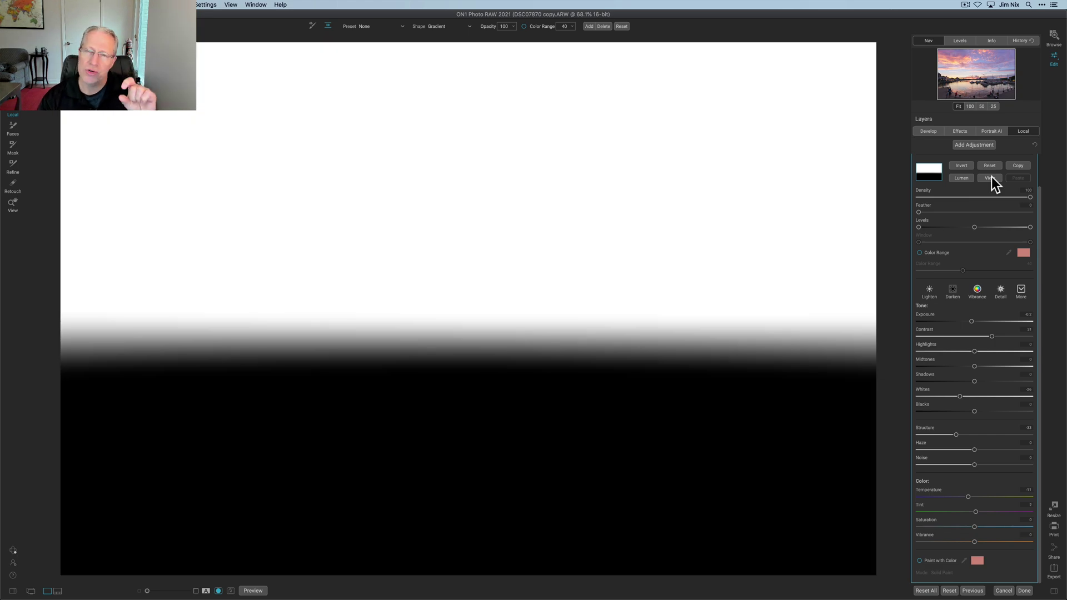
{"action": "left_click", "coordinate": [989, 177]}
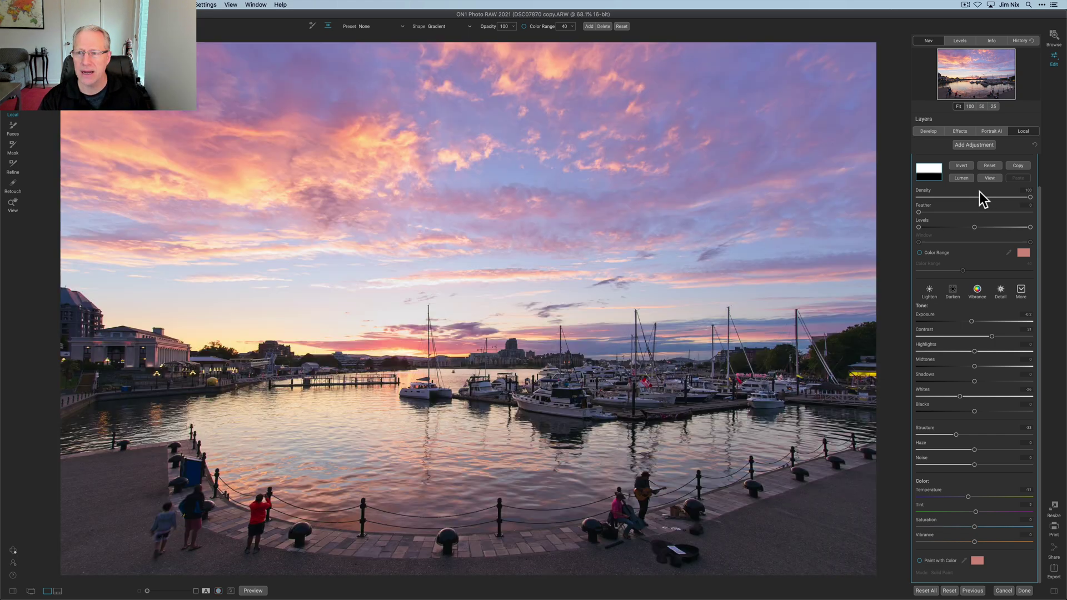
{"action": "scroll", "coordinate": [945, 219], "scroll_direction": "up", "scroll_amount": 2}
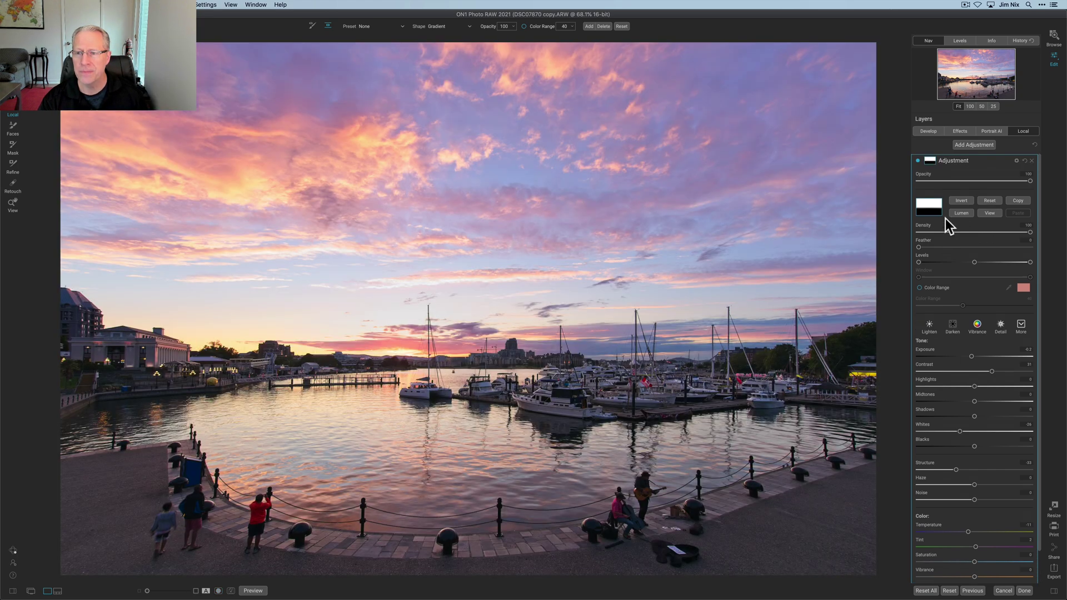
Step: Toggle the sky adjustment layer off and back on to compare
{"action": "left_click", "coordinate": [918, 161]}
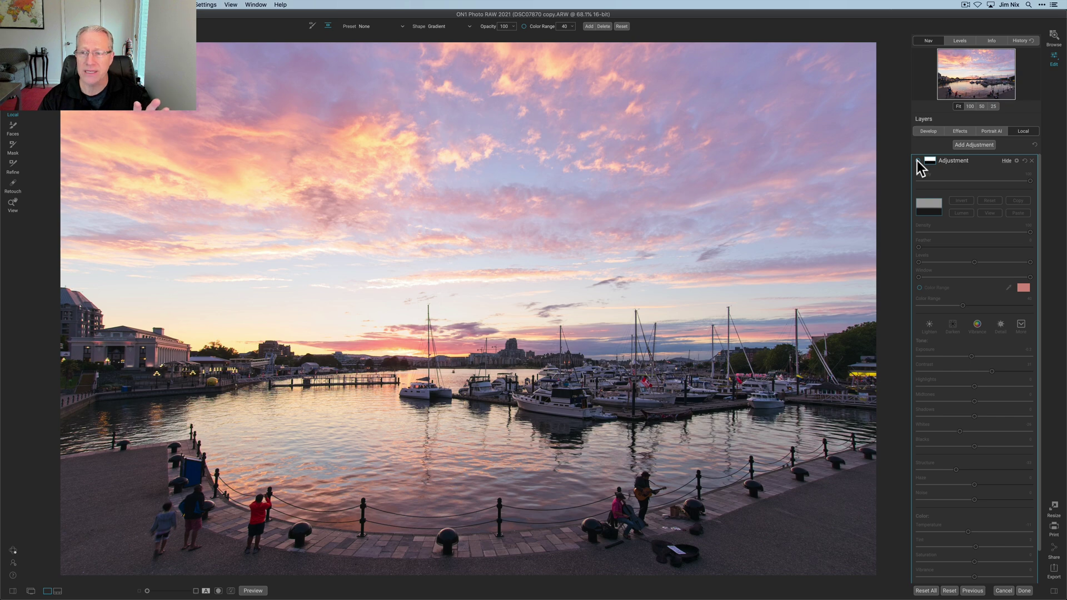
{"action": "left_click", "coordinate": [917, 161]}
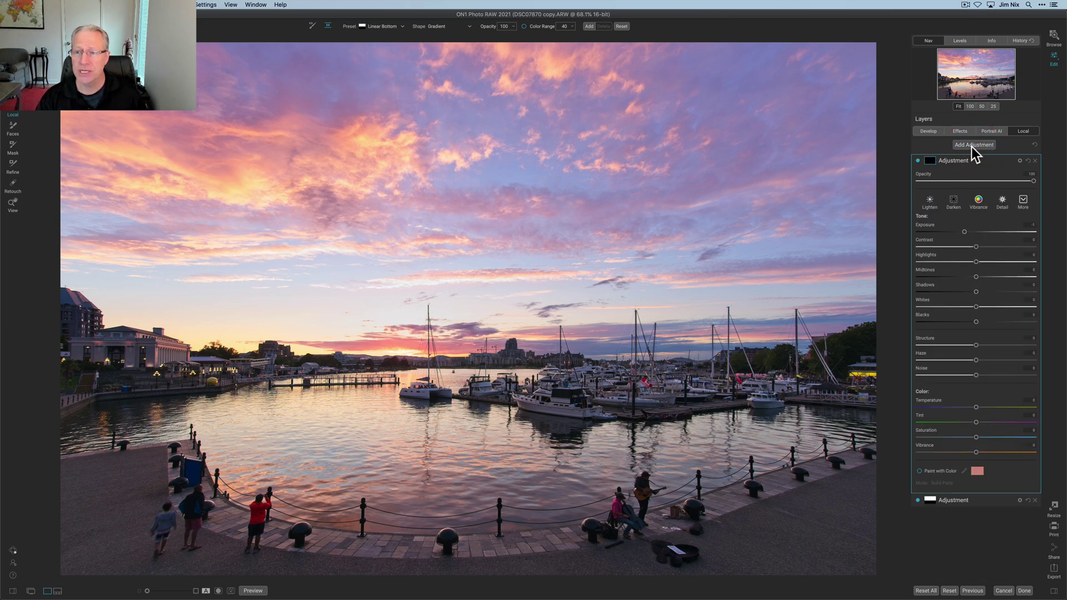
Step: Add a second inverted local adjustment with slightly raised Contrast and Shadows and Structure 22
{"action": "left_click", "coordinate": [957, 211]}
{"action": "left_click", "coordinate": [961, 201]}
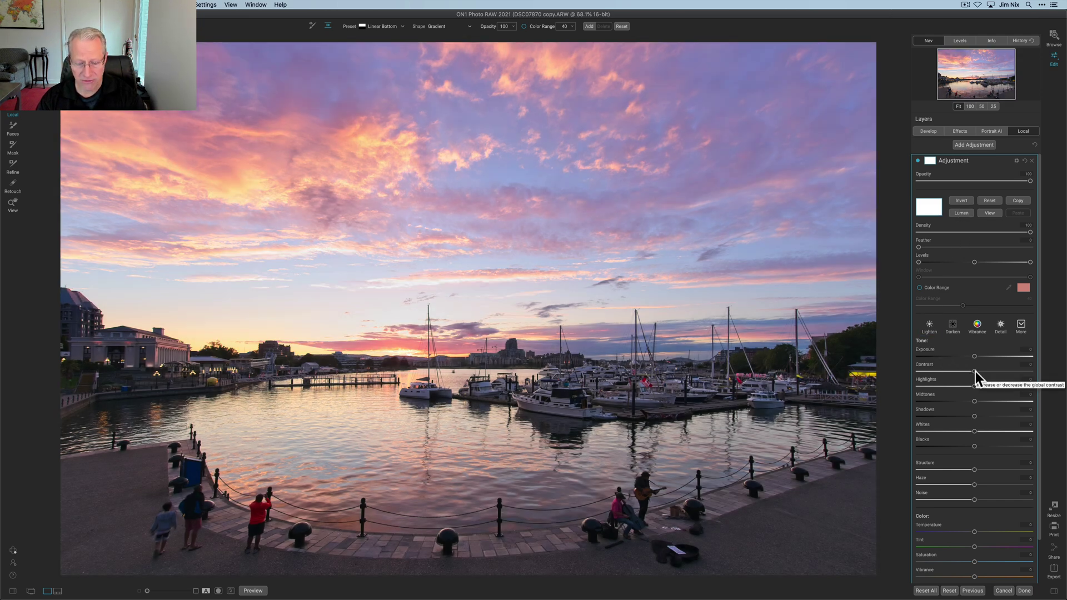
{"action": "left_click_drag", "start_coordinate": [975, 371], "coordinate": [977, 372]}
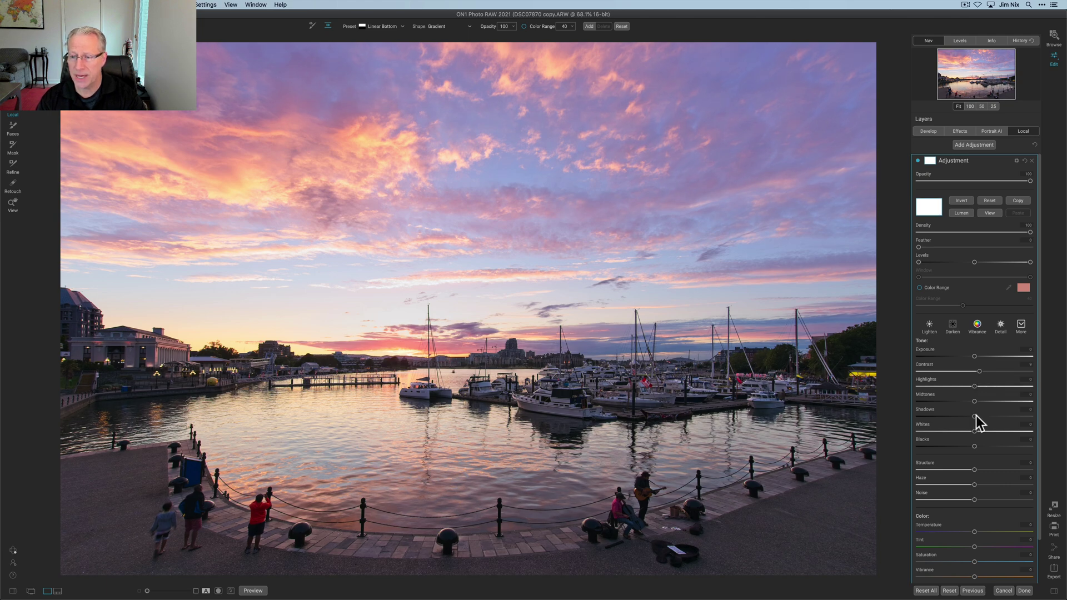
{"action": "left_click_drag", "start_coordinate": [977, 415], "coordinate": [978, 416]}
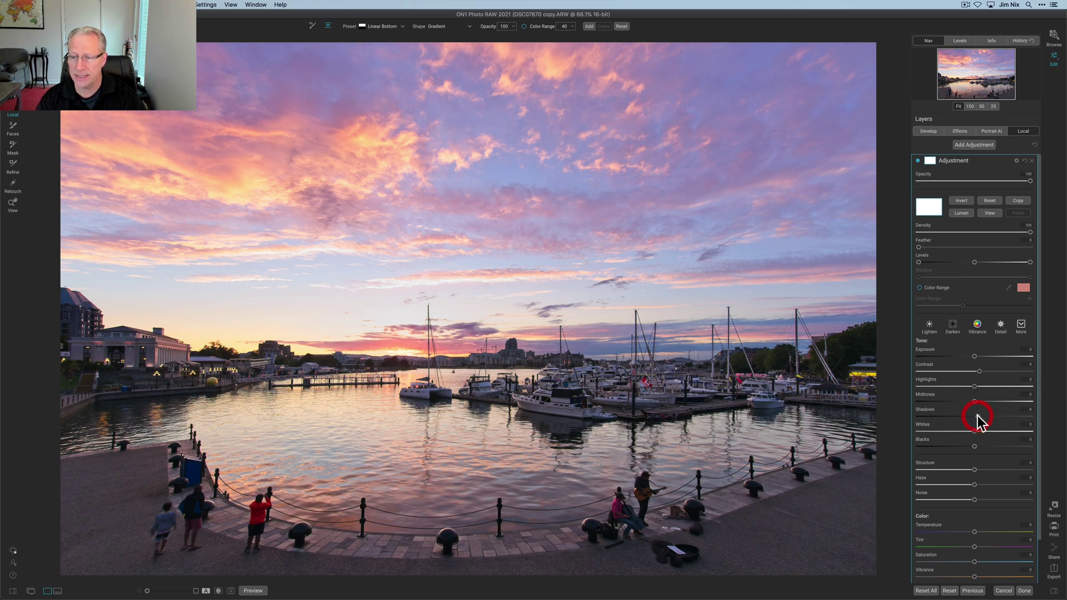
{"action": "left_click", "coordinate": [974, 467]}
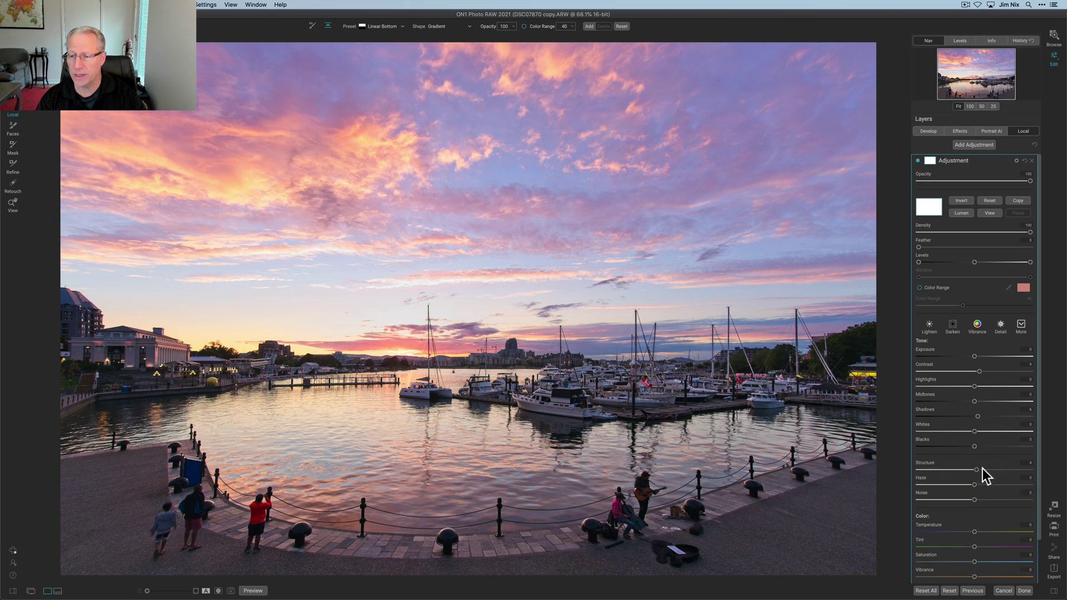
{"action": "left_click_drag", "start_coordinate": [982, 468], "coordinate": [987, 468]}
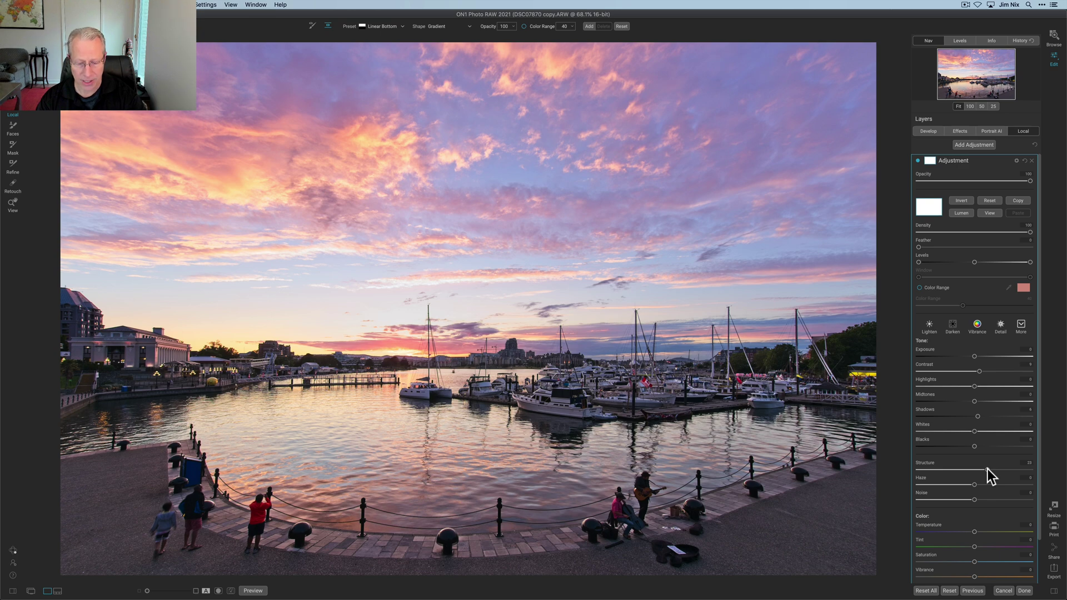
{"action": "scroll", "coordinate": [972, 478], "scroll_direction": "down", "scroll_amount": 2}
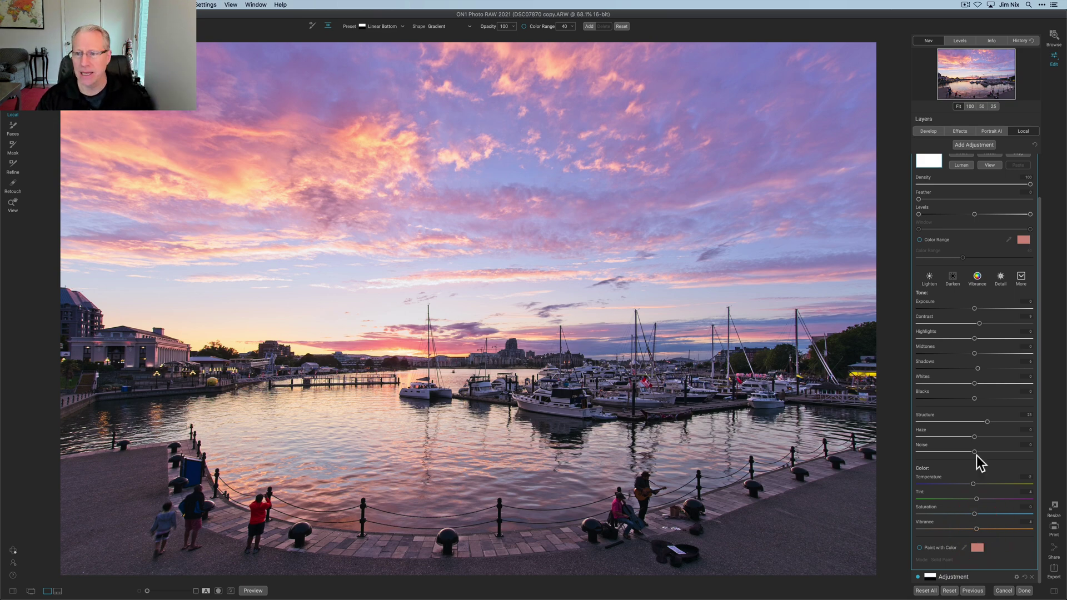
{"action": "scroll", "coordinate": [966, 301], "scroll_direction": "up", "scroll_amount": 3}
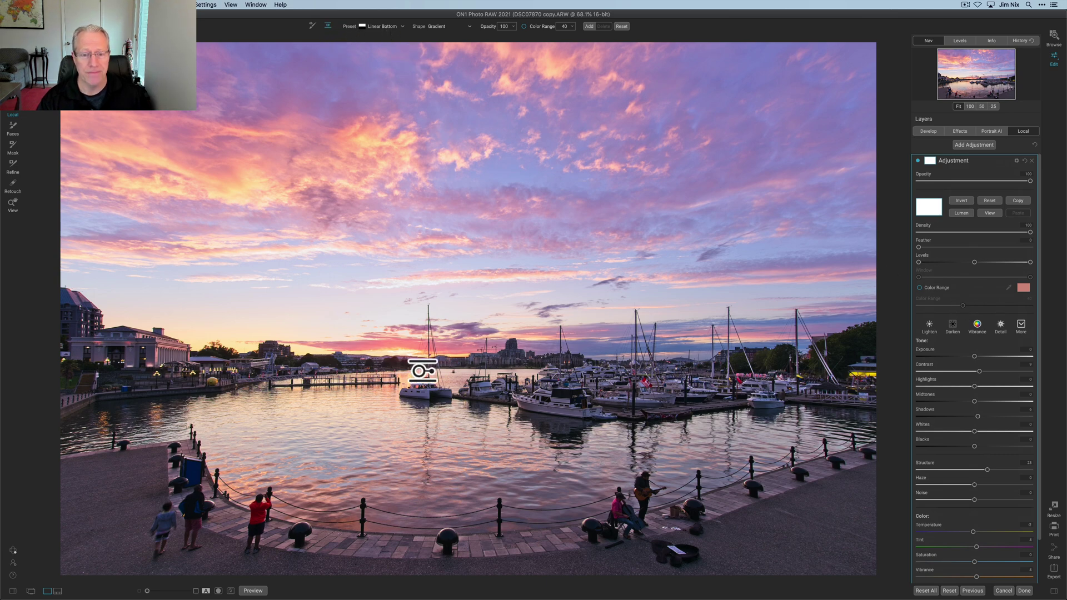
Step: Place a Linear Top gradient across the harbour water, tilted to follow the waterline
{"action": "left_click", "coordinate": [388, 26]}
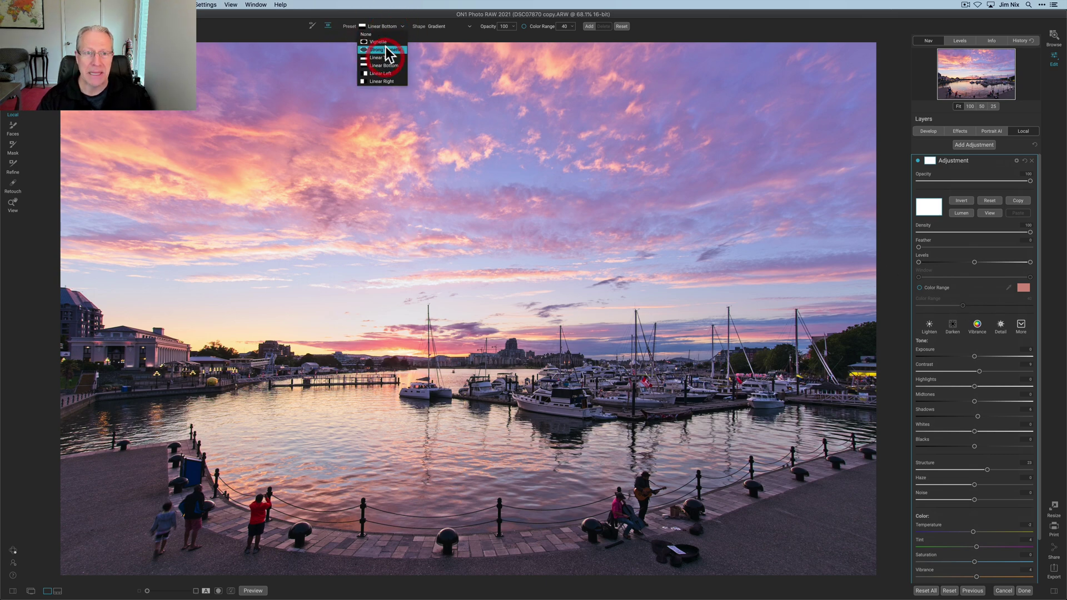
{"action": "left_click", "coordinate": [381, 61]}
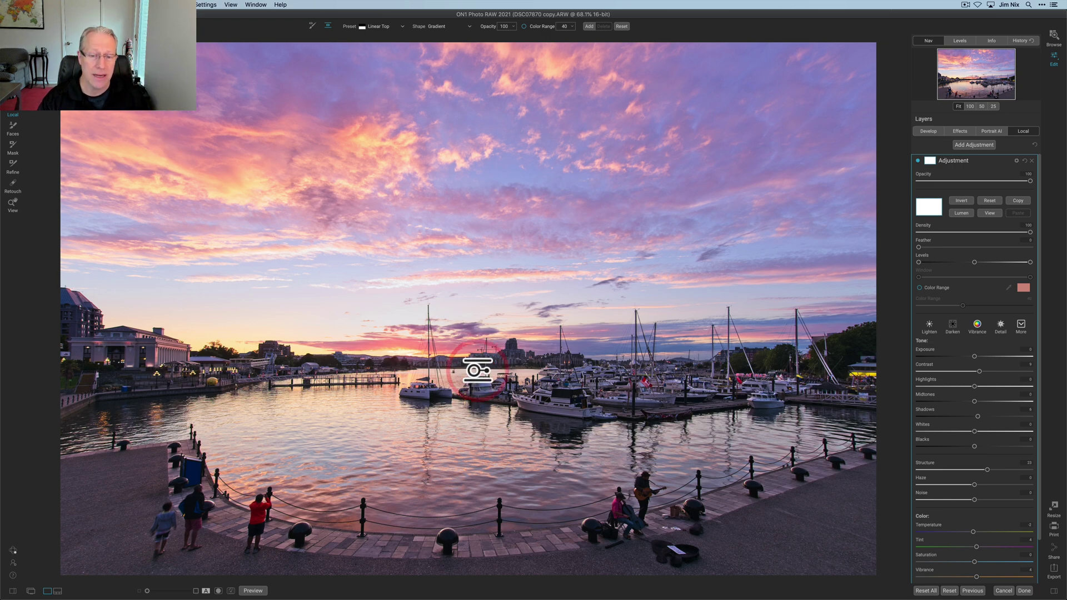
{"action": "left_click", "coordinate": [477, 371]}
{"action": "left_click_drag", "start_coordinate": [506, 370], "coordinate": [483, 415]}
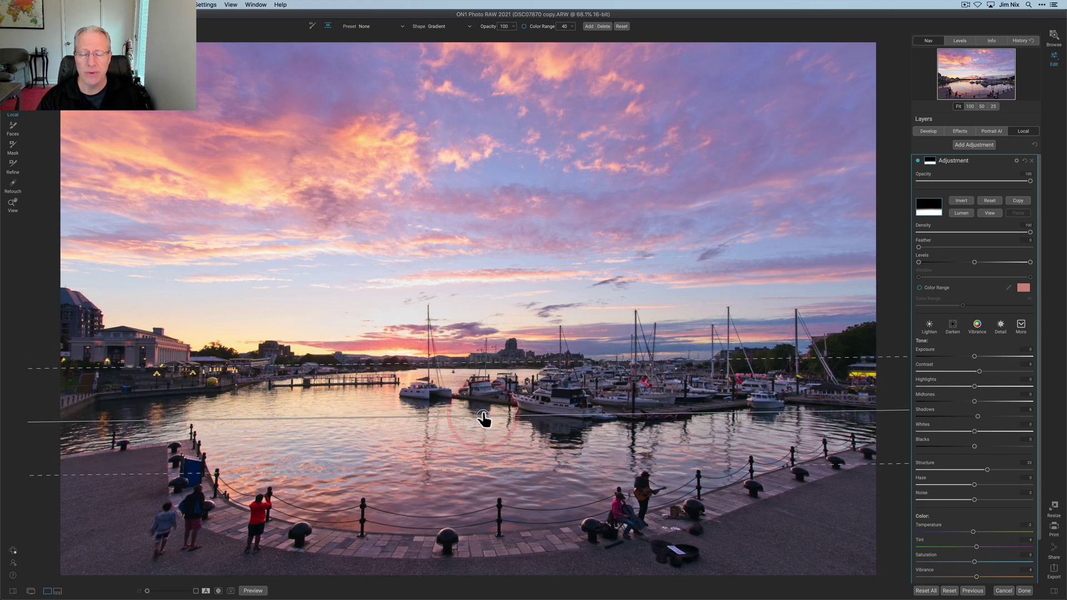
Step: Check the gradient mask in black and white, then toggle the layer off and on to compare
{"action": "left_click", "coordinate": [989, 213]}
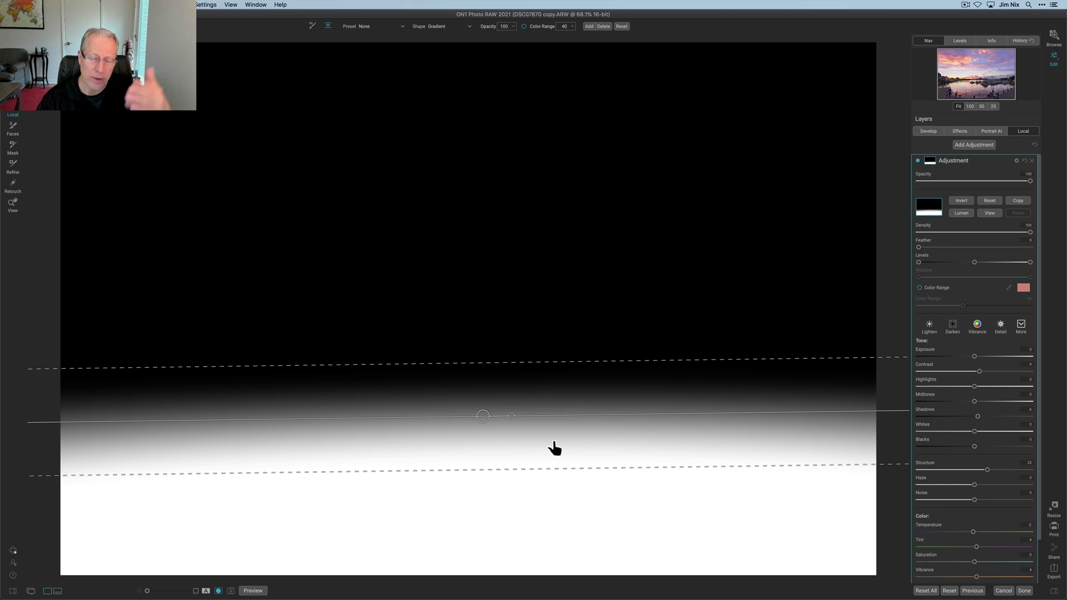
{"action": "left_click", "coordinate": [990, 214]}
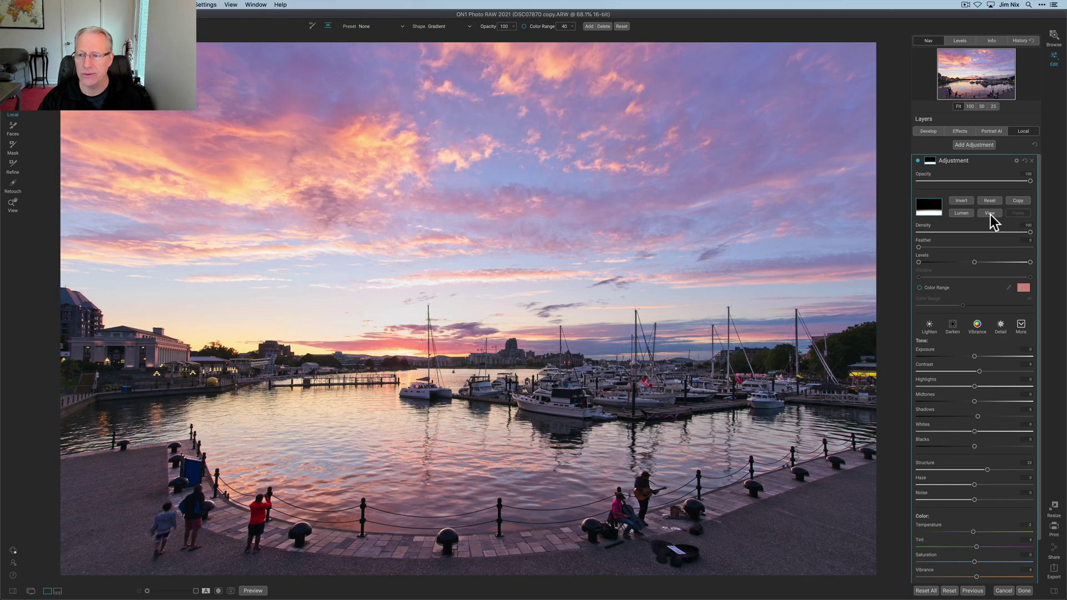
{"action": "left_click", "coordinate": [918, 161]}
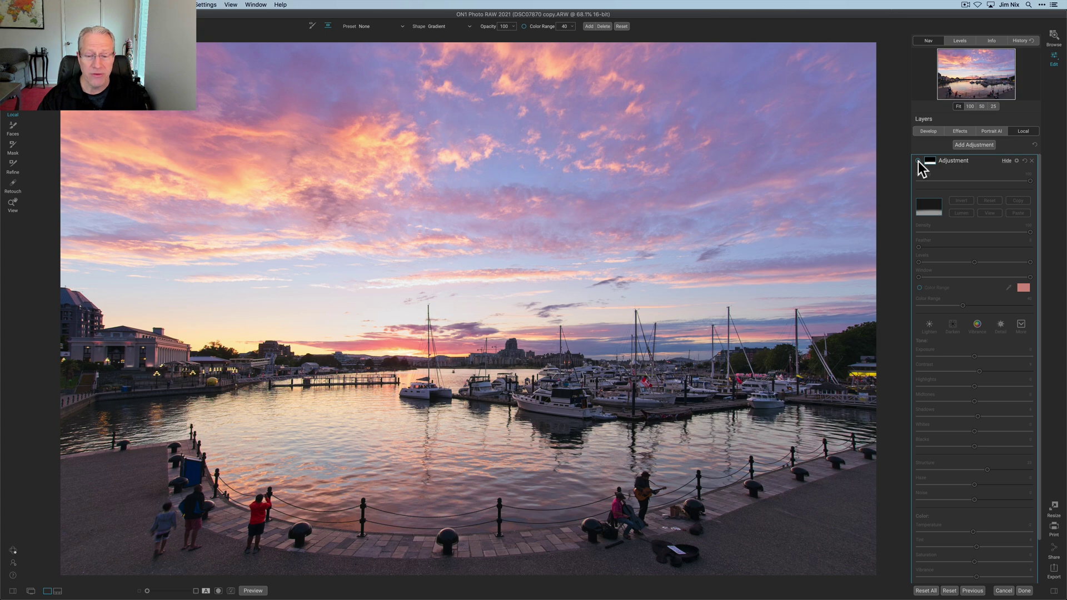
{"action": "left_click", "coordinate": [918, 161]}
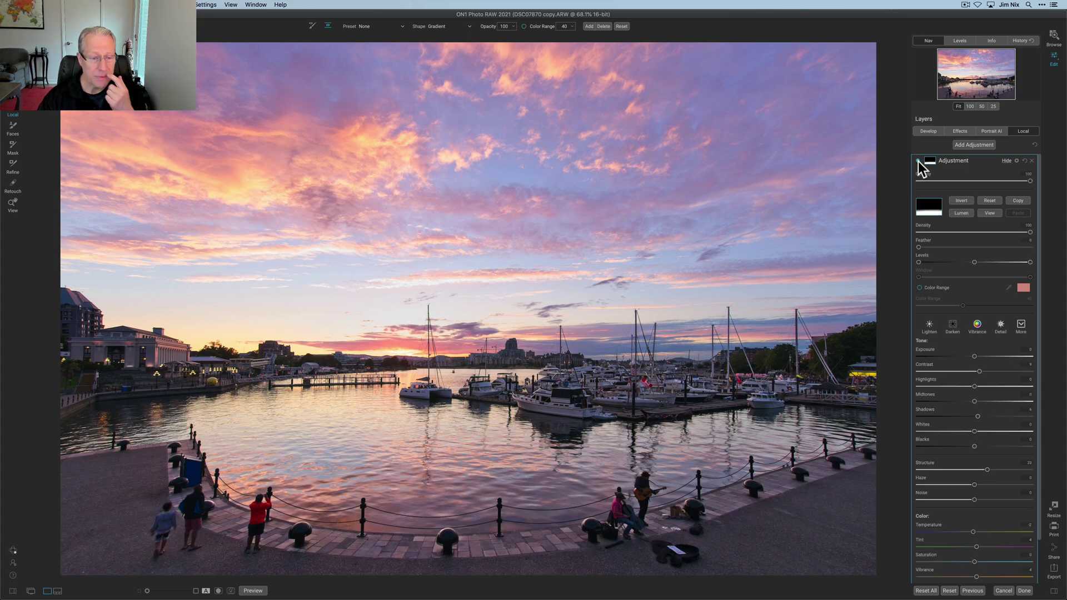
Step: Add a Tone Enhancer filter in Effects and adjust its contrast and highlights
{"action": "left_click", "coordinate": [961, 131]}
{"action": "left_click", "coordinate": [976, 159]}
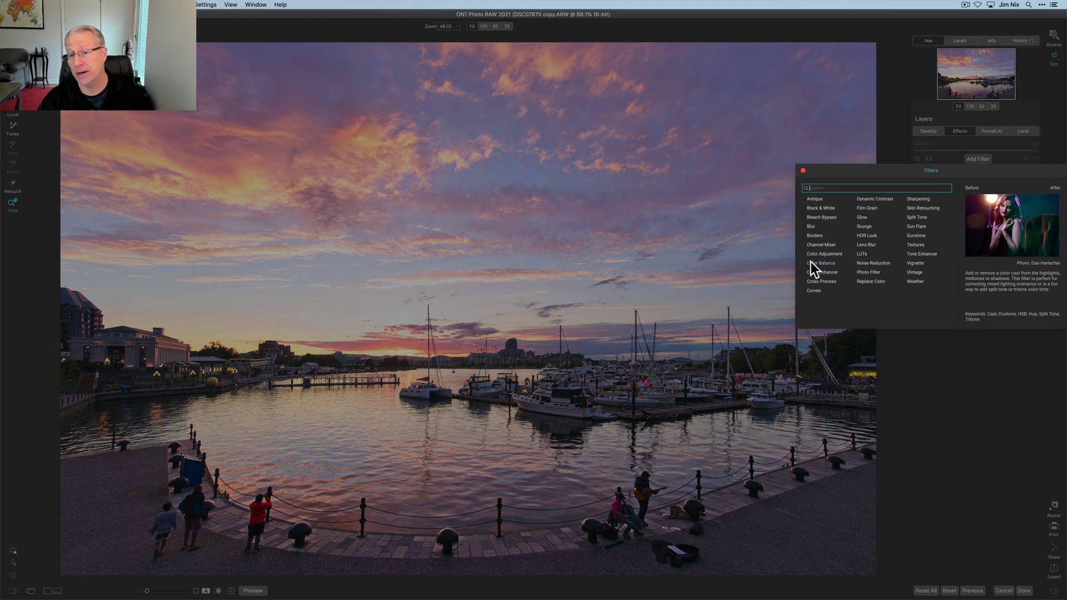
{"action": "left_click", "coordinate": [925, 253]}
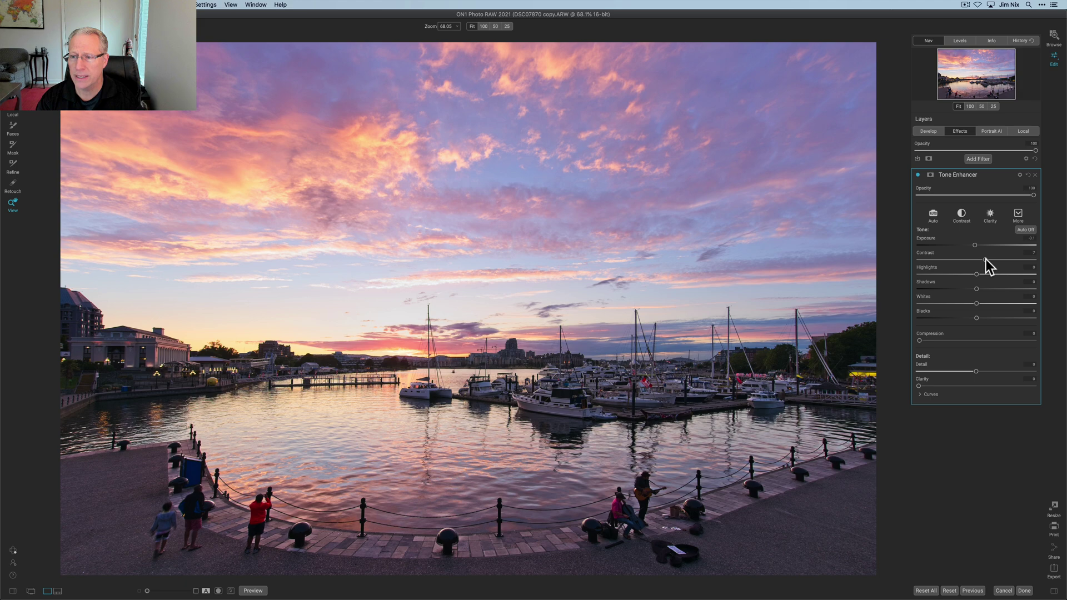
{"action": "left_click_drag", "start_coordinate": [976, 274], "coordinate": [961, 275]}
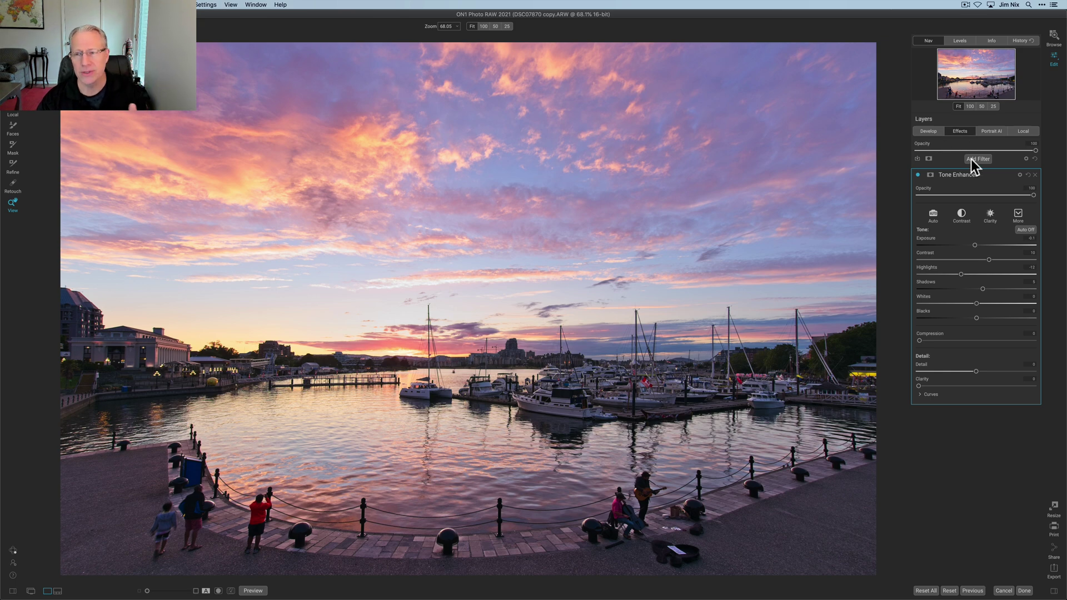
Step: Toggle the Tone Enhancer filter off and on twice to compare before and after
{"action": "left_click", "coordinate": [917, 175]}
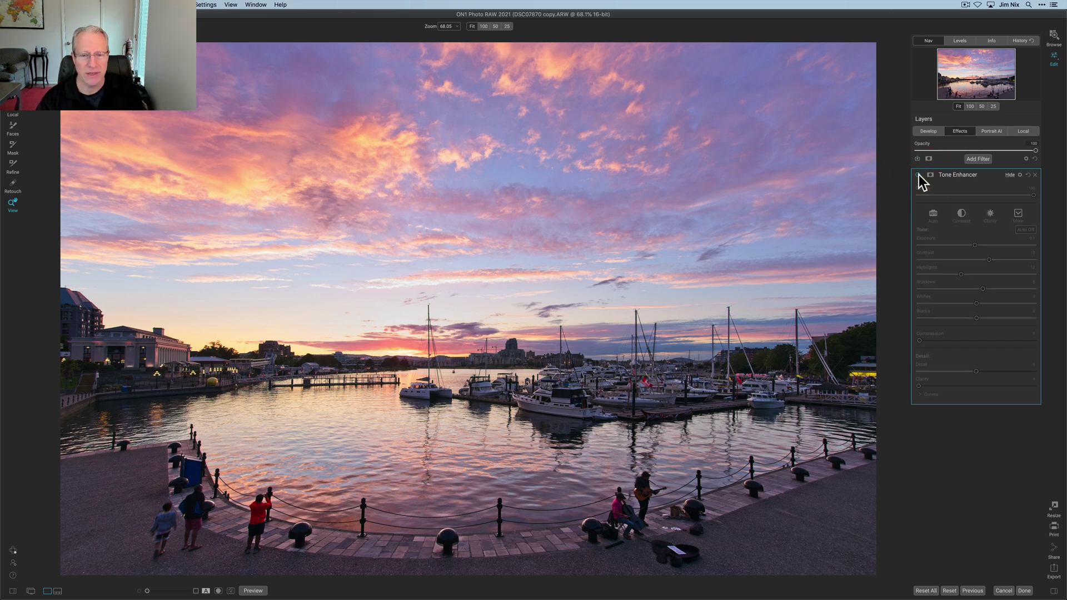
{"action": "left_click", "coordinate": [917, 175]}
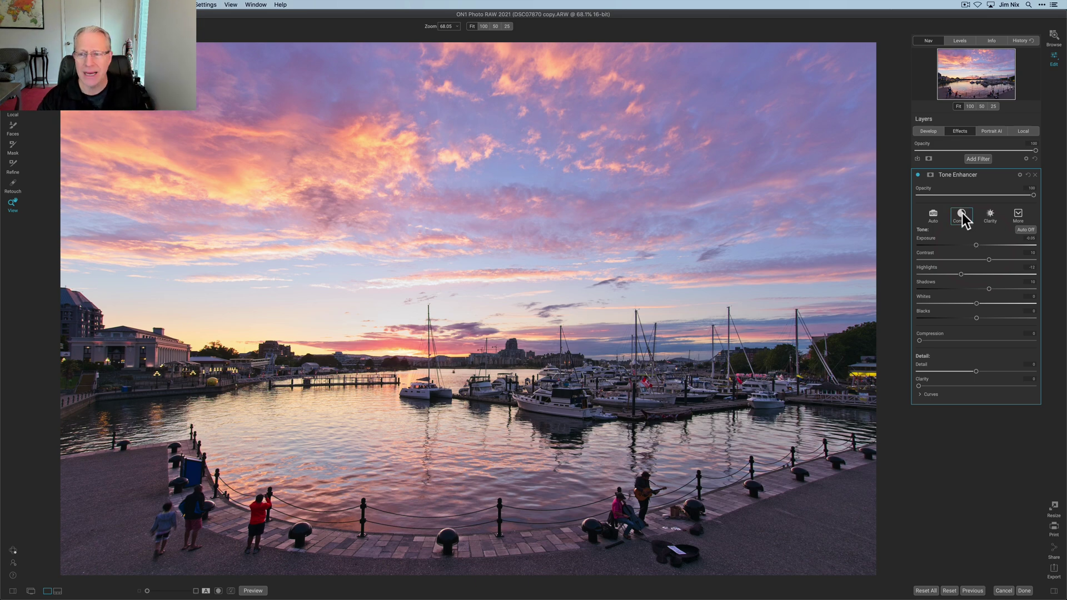
{"action": "left_click", "coordinate": [918, 174]}
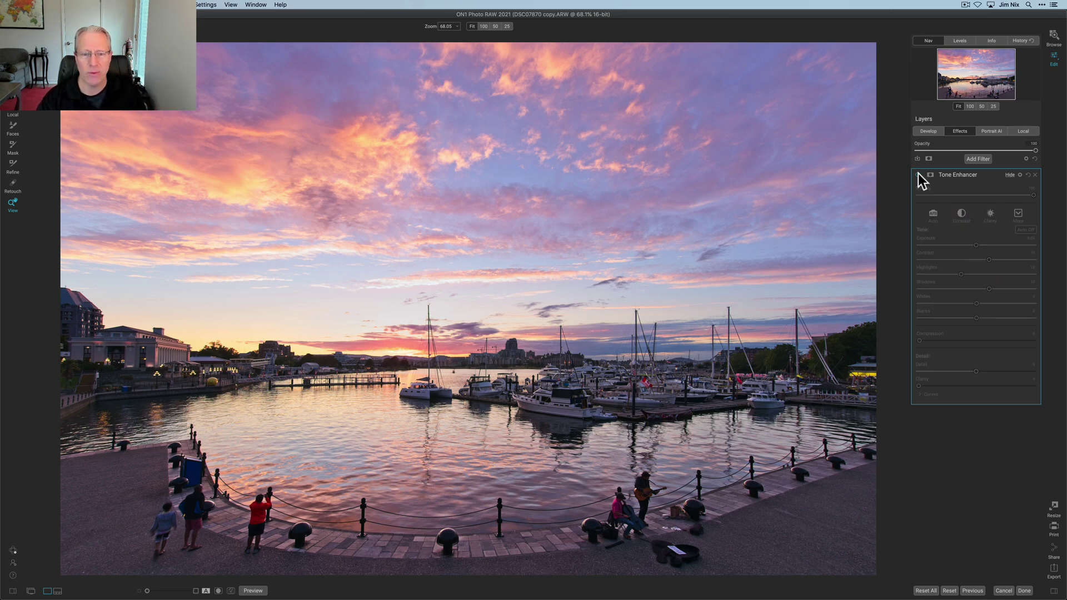
{"action": "left_click", "coordinate": [917, 174]}
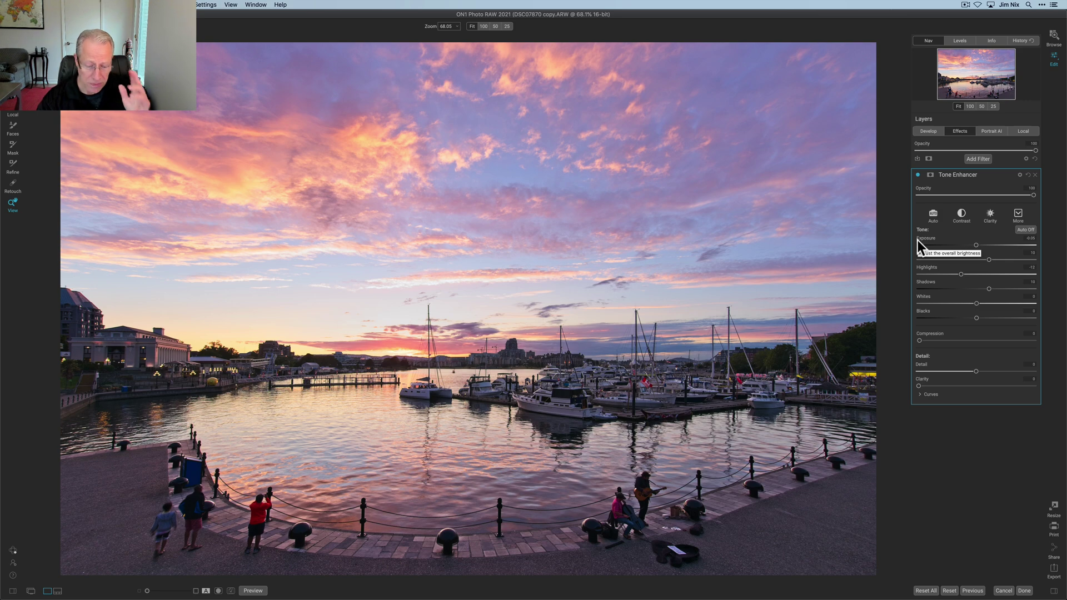
{"action": "left_click", "coordinate": [967, 158]}
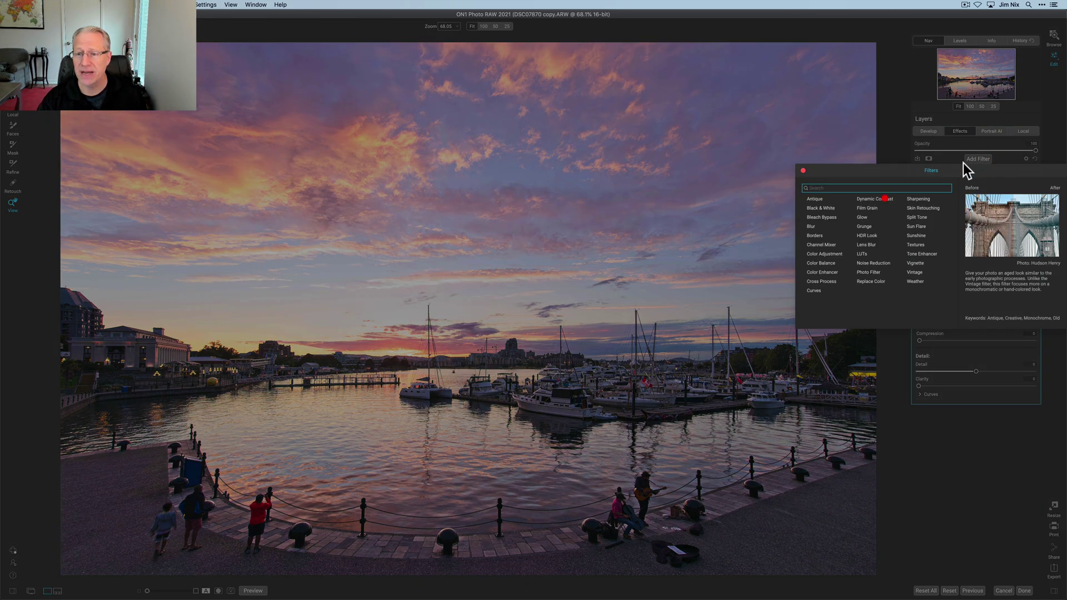
Step: Add a Dynamic Contrast filter with Vibrance raised and attach a layer mask to it
{"action": "left_click", "coordinate": [883, 199]}
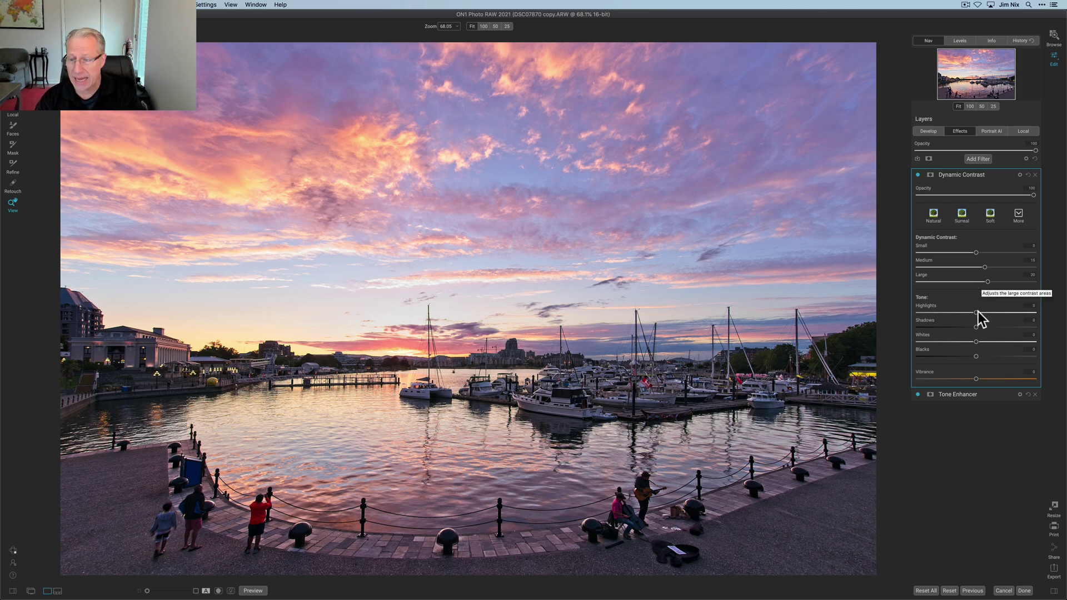
{"action": "left_click_drag", "start_coordinate": [975, 379], "coordinate": [981, 380]}
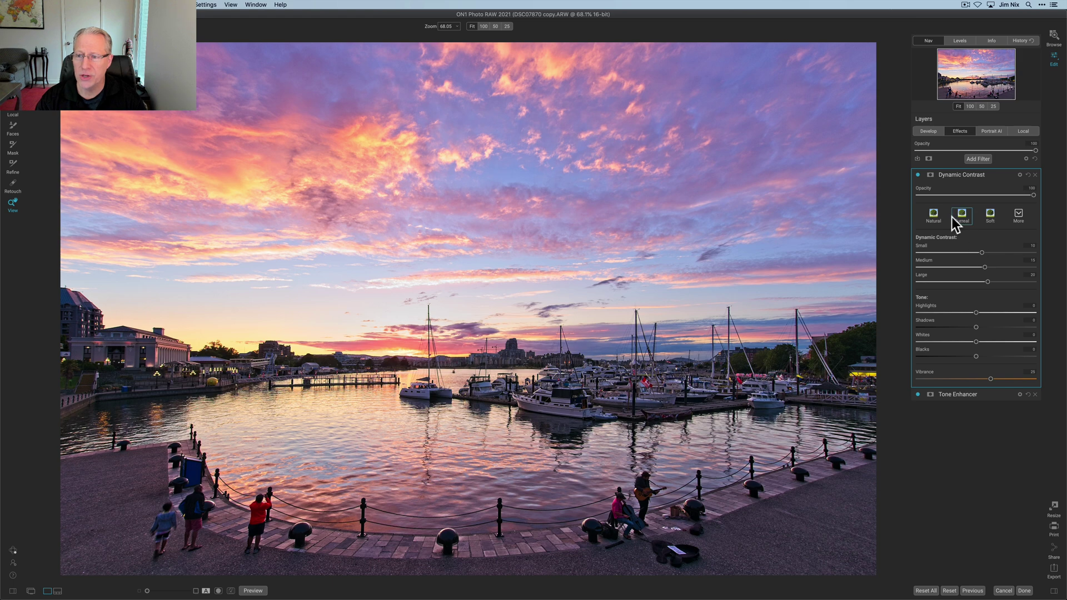
{"action": "left_click", "coordinate": [931, 175]}
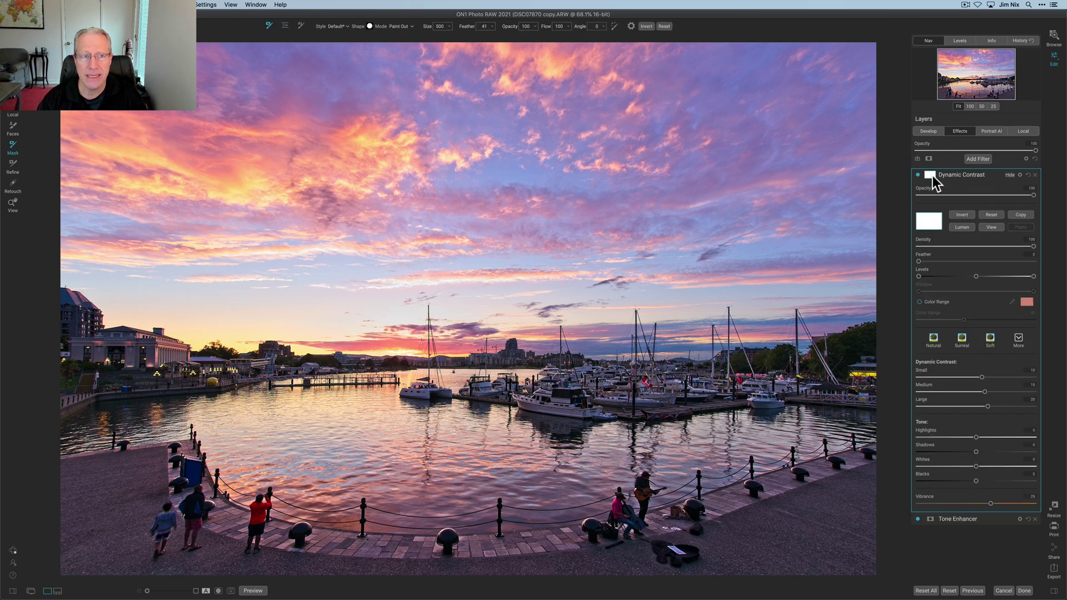
Step: Set the Perfect Brush to Paint In and brush the effect onto the lower-right promenade
{"action": "left_click", "coordinate": [613, 25]}
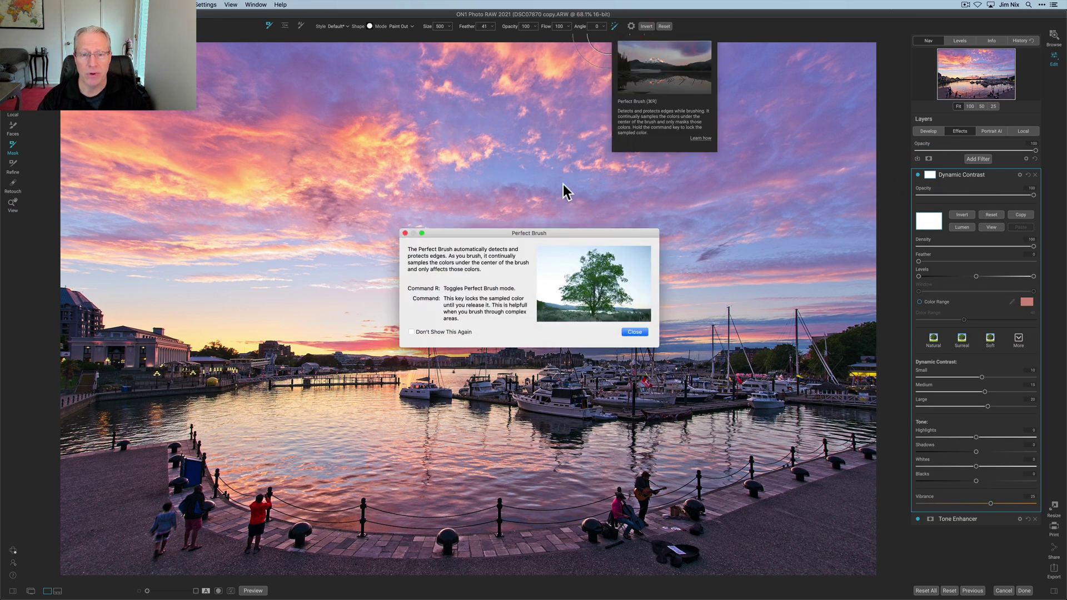
{"action": "left_click", "coordinate": [634, 331]}
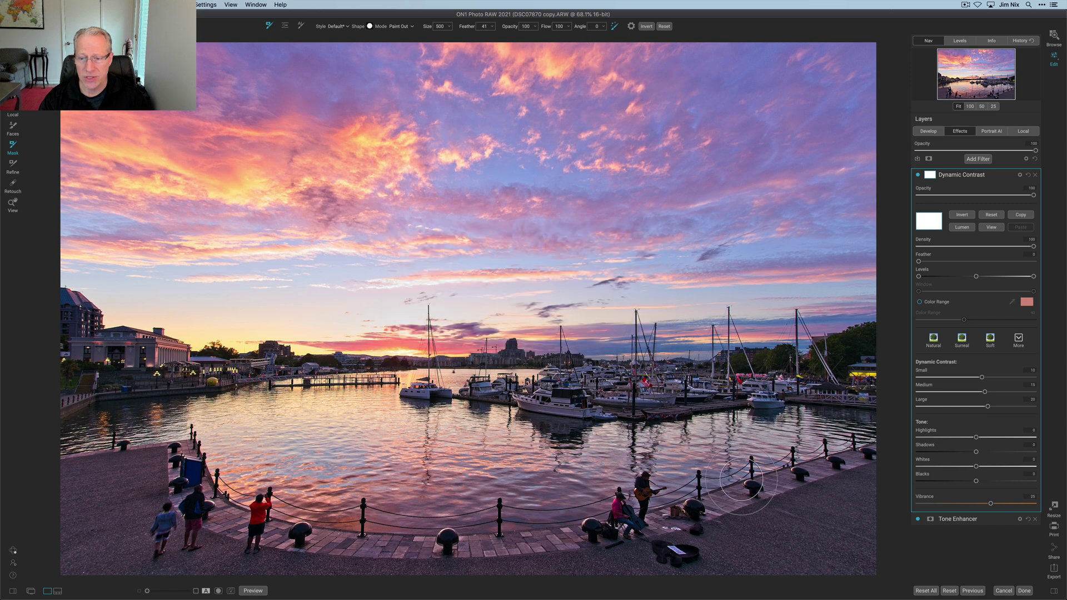
{"action": "left_click", "coordinate": [402, 26]}
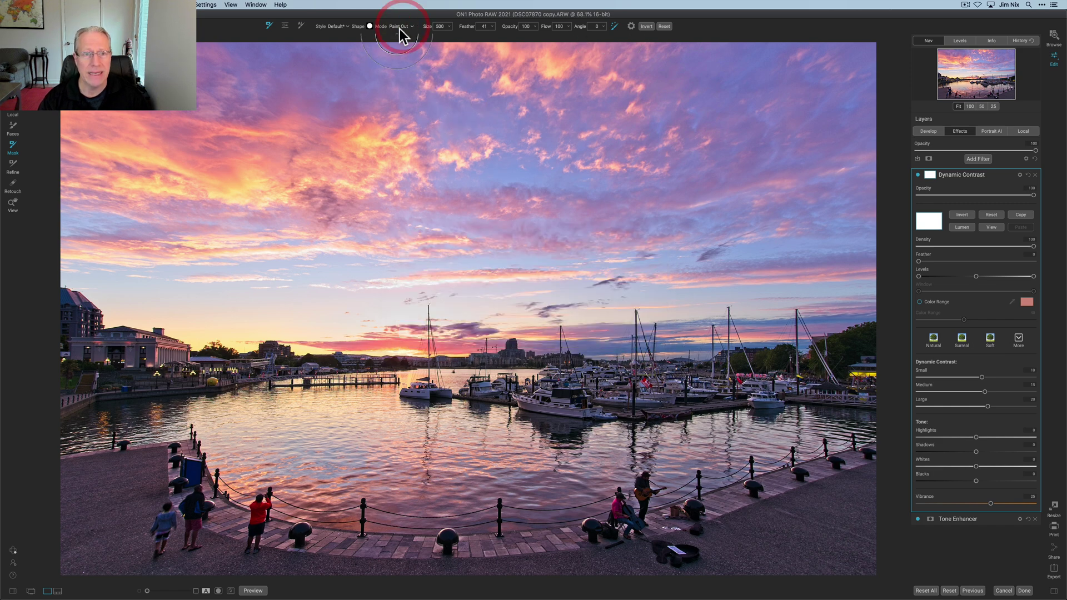
{"action": "left_click", "coordinate": [400, 35]}
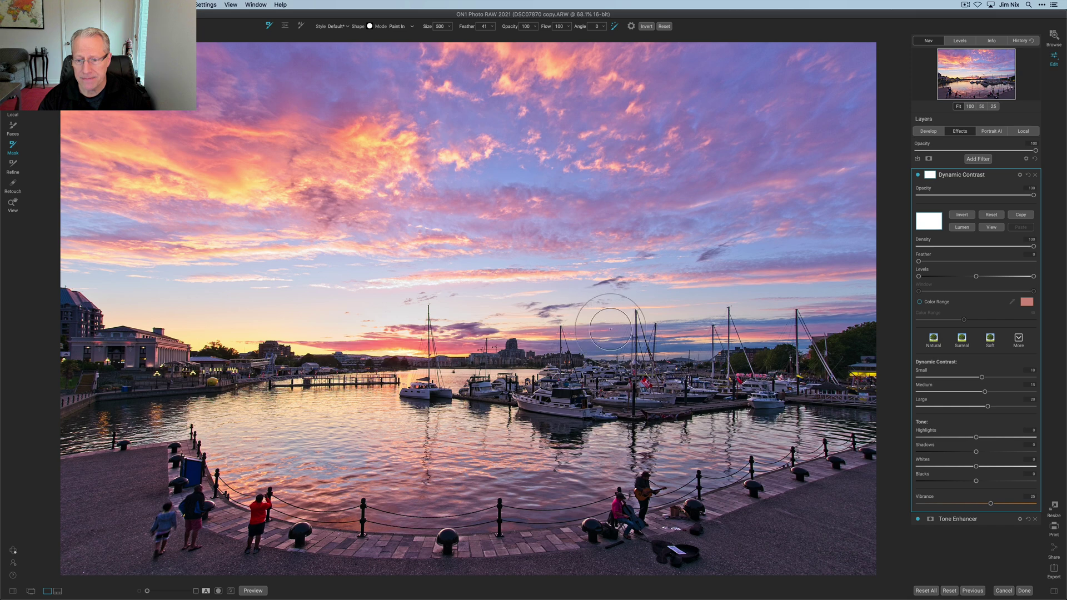
{"action": "left_click", "coordinate": [824, 502]}
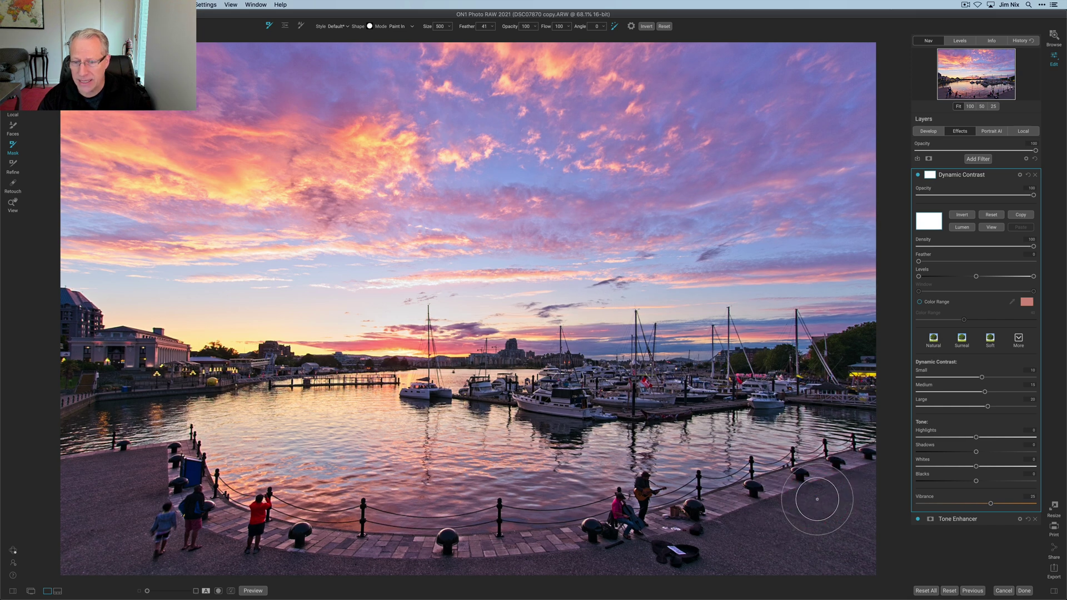
{"action": "left_click", "coordinate": [819, 562]}
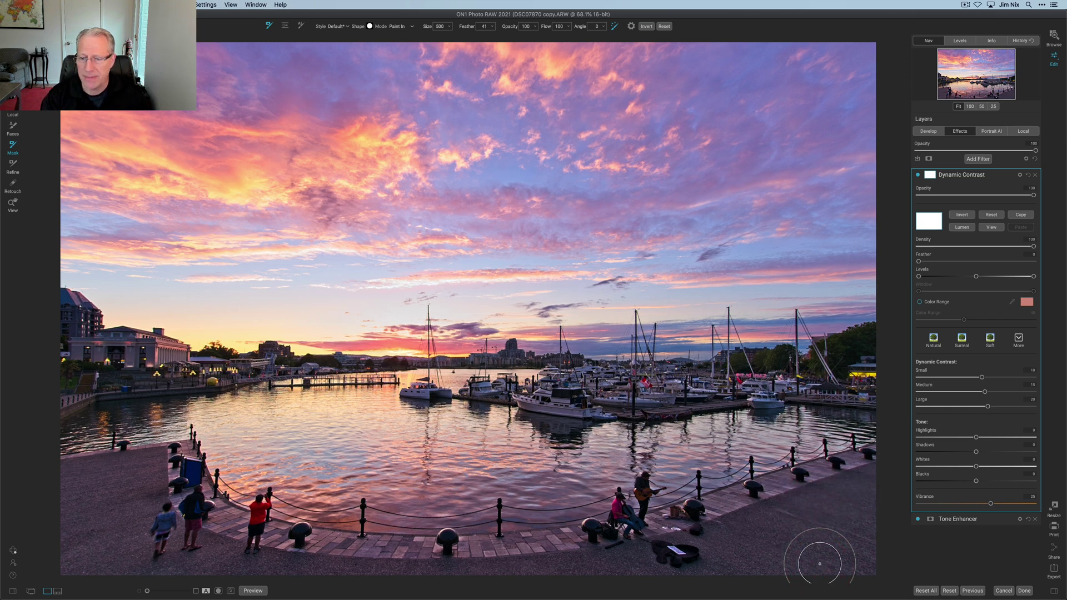
{"action": "left_click", "coordinate": [728, 535]}
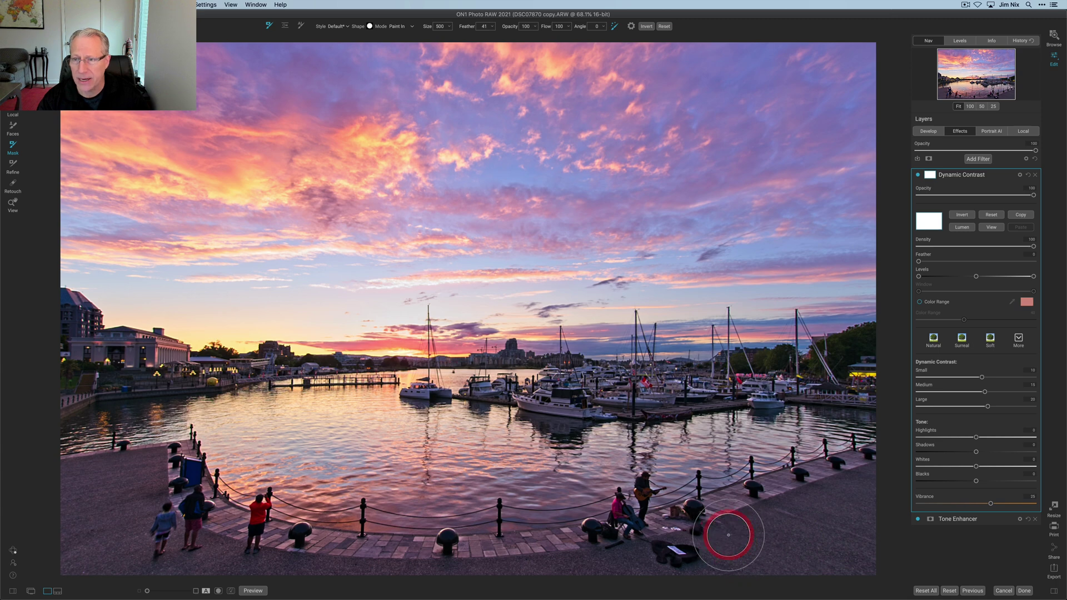
Step: Invert the Dynamic Contrast mask and paint the effect along the pavement from right to left
{"action": "left_click", "coordinate": [963, 216]}
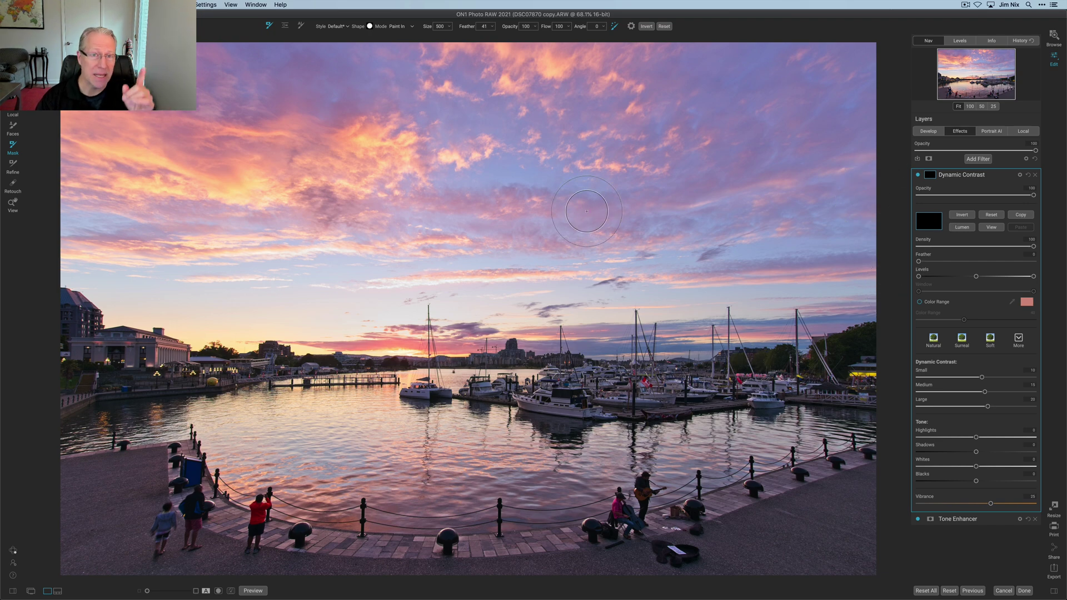
{"action": "left_click", "coordinate": [800, 508]}
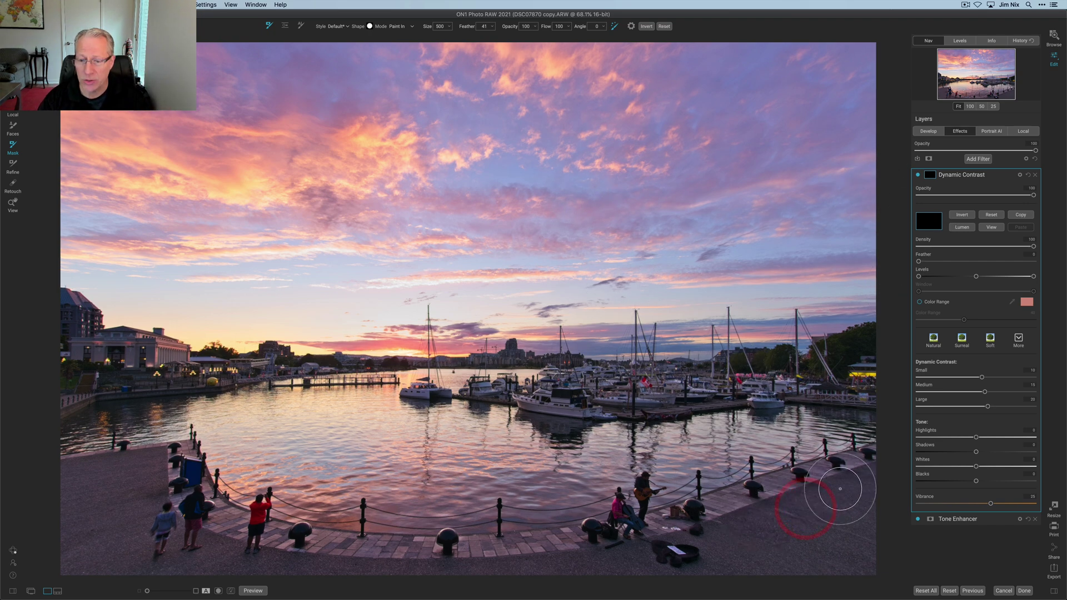
{"action": "left_click", "coordinate": [769, 557]}
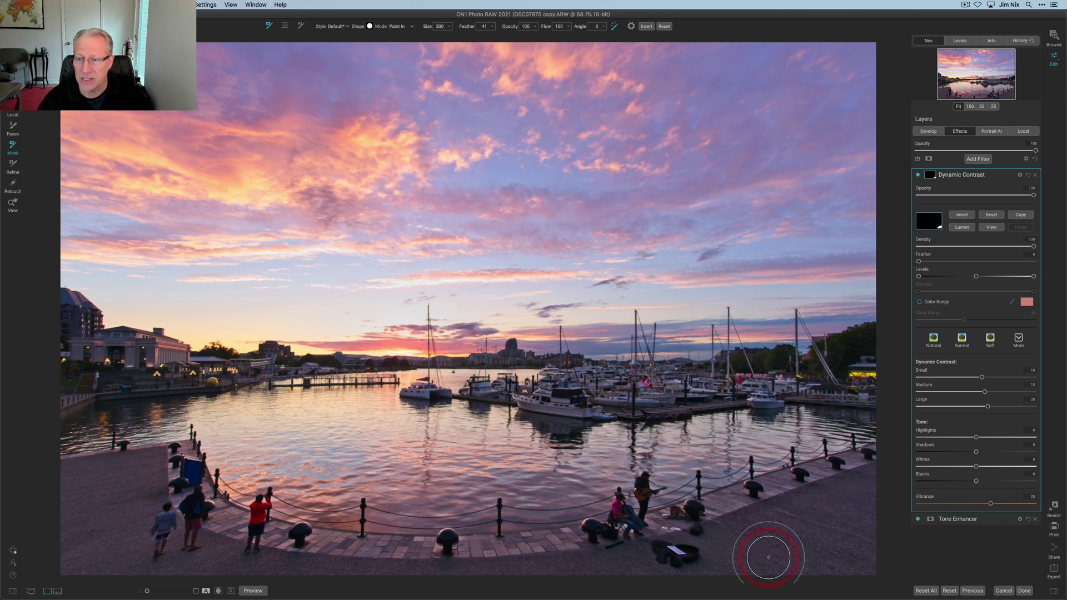
{"action": "left_click", "coordinate": [854, 476]}
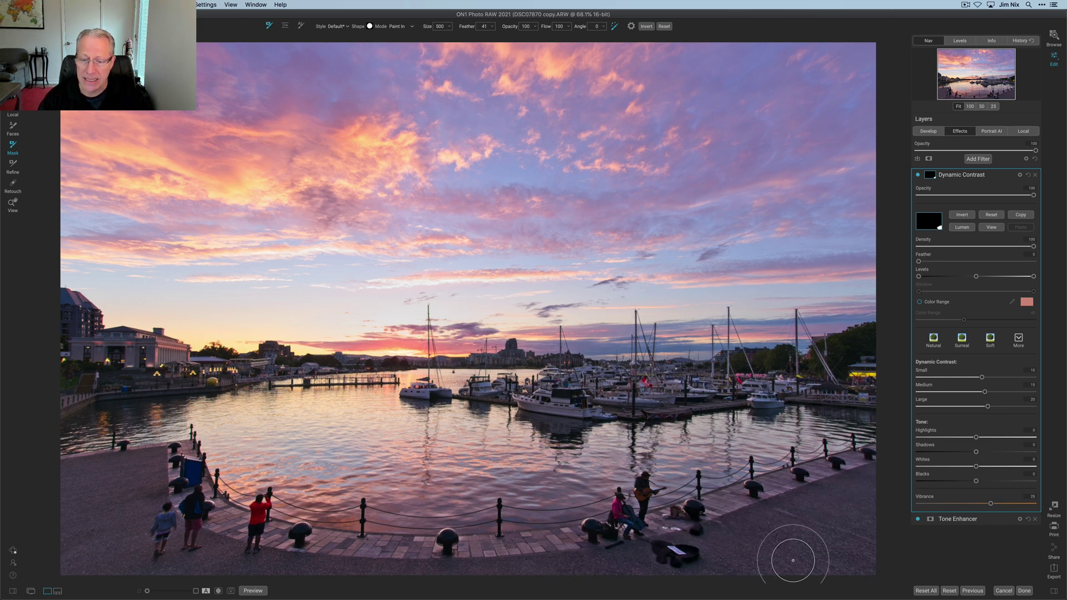
{"action": "left_click", "coordinate": [373, 511]}
{"action": "left_click", "coordinate": [147, 470]}
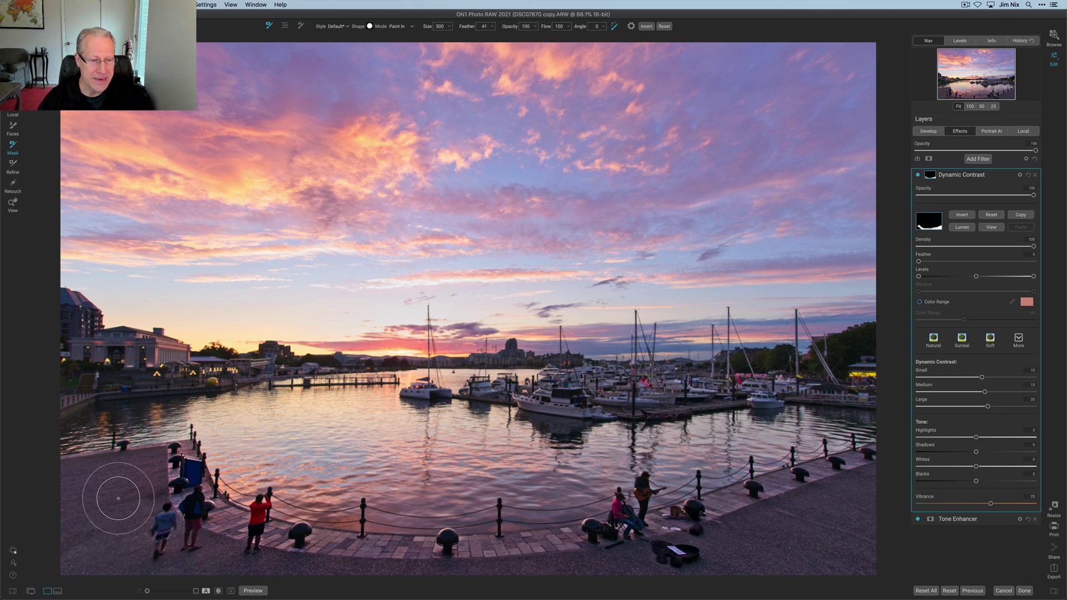
{"action": "left_click", "coordinate": [83, 528]}
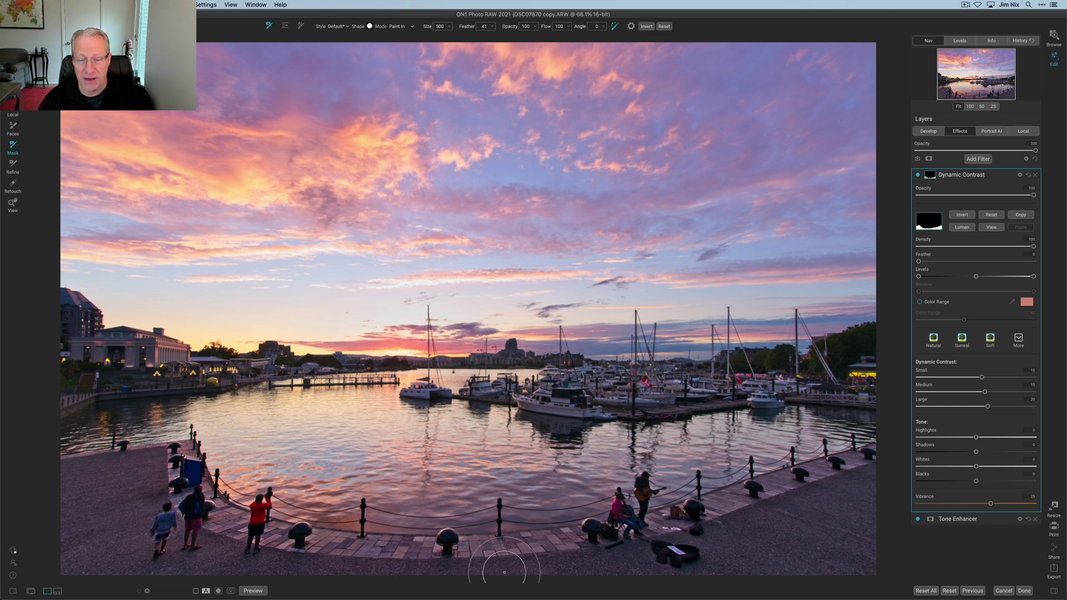
{"action": "left_click", "coordinate": [802, 443]}
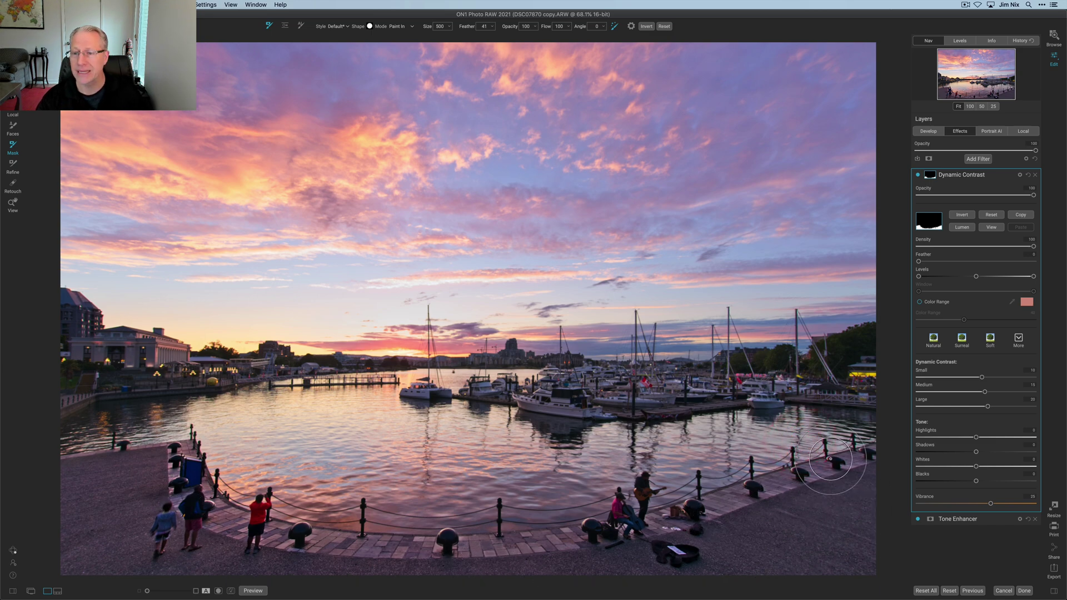
Step: View the Dynamic Contrast mask in black and white and touch it up at the right pavement edge
{"action": "left_click", "coordinate": [995, 228]}
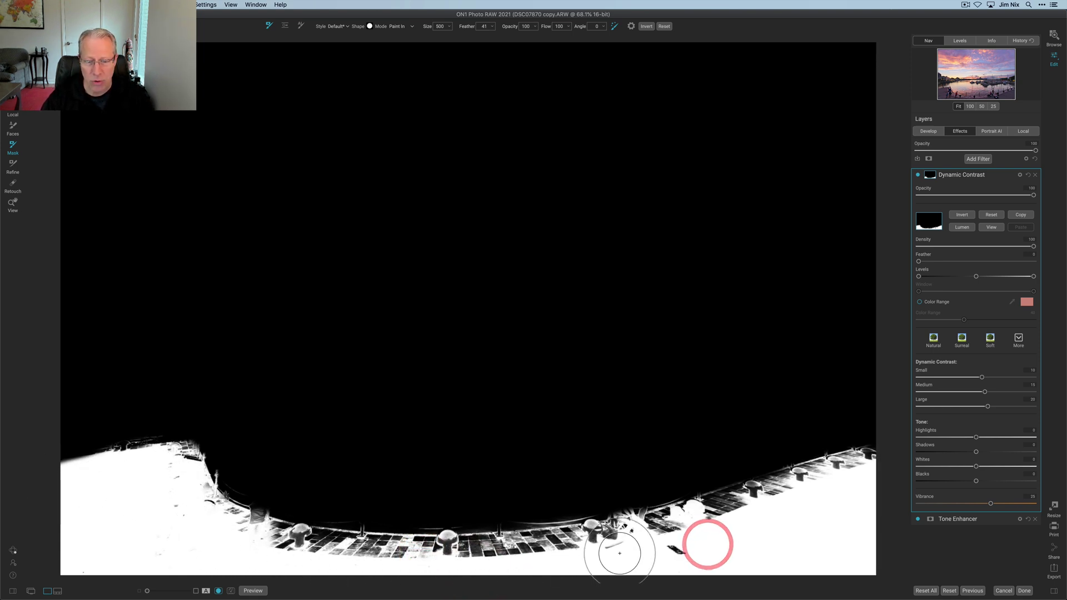
{"action": "left_click", "coordinate": [861, 468]}
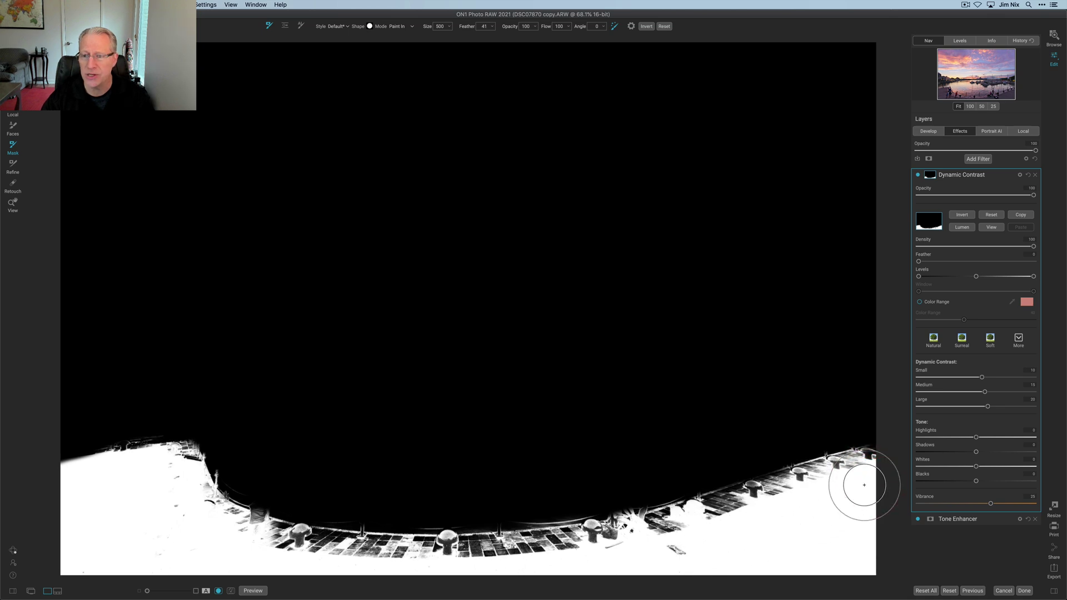
{"action": "left_click", "coordinate": [993, 227]}
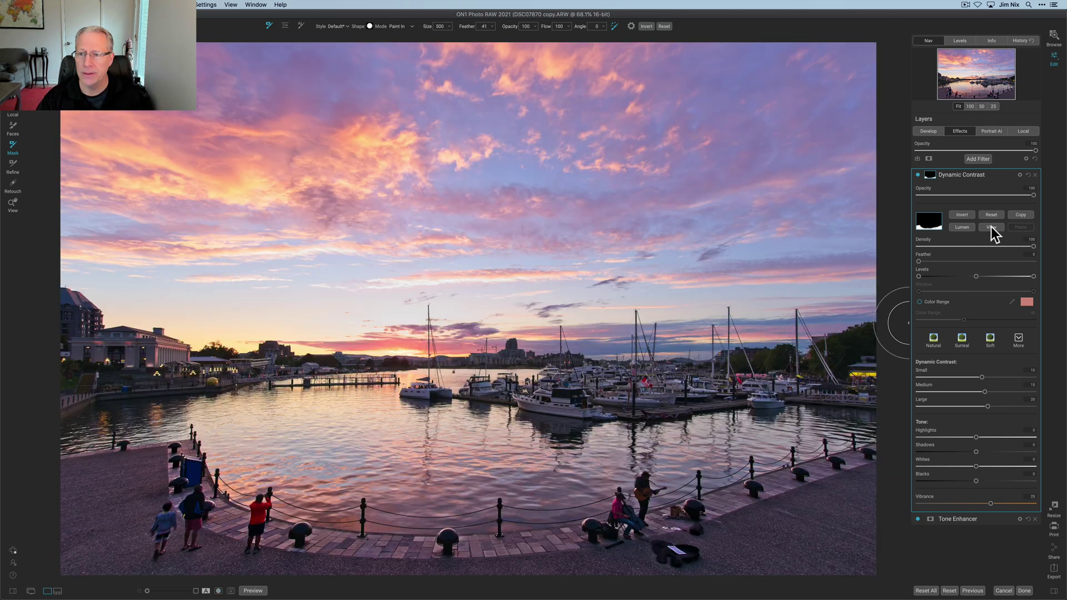
Step: Compare Dynamic Contrast off and on, then copy its foreground mask
{"action": "left_click", "coordinate": [918, 175]}
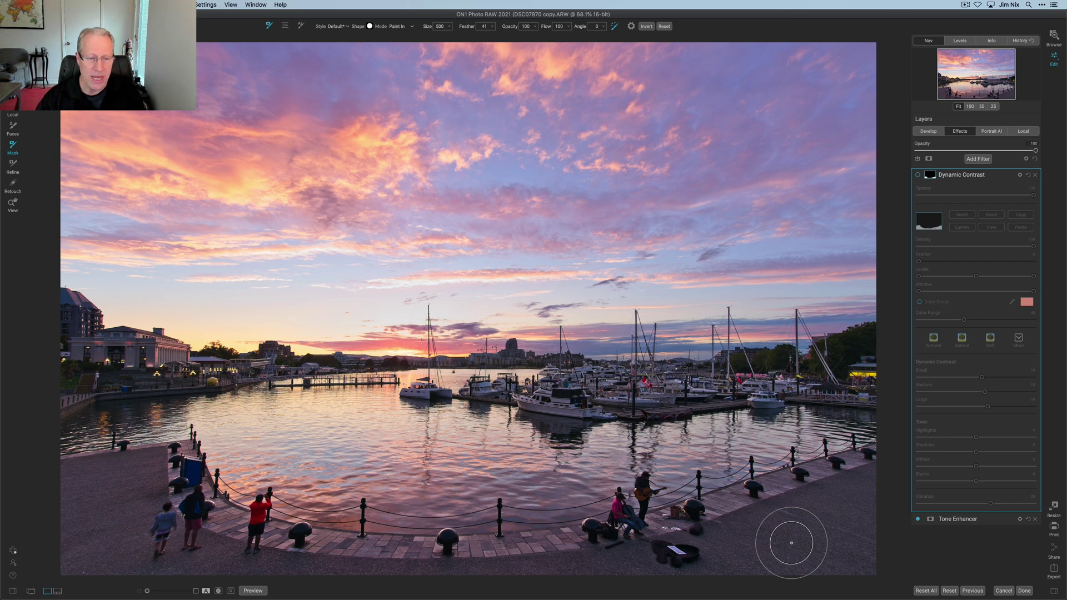
{"action": "left_click", "coordinate": [918, 175]}
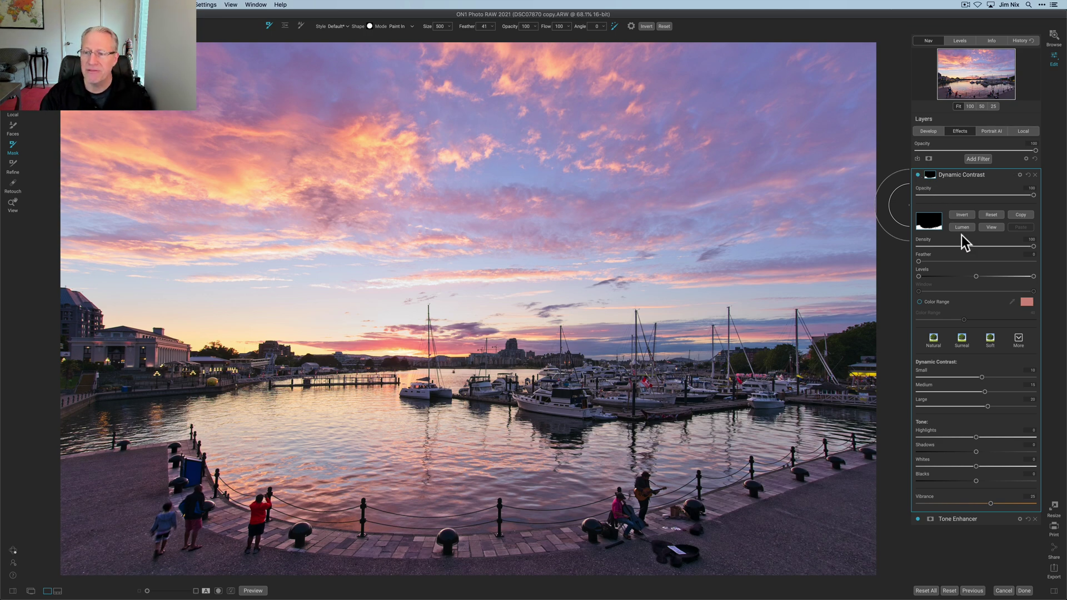
{"action": "left_click", "coordinate": [1021, 215]}
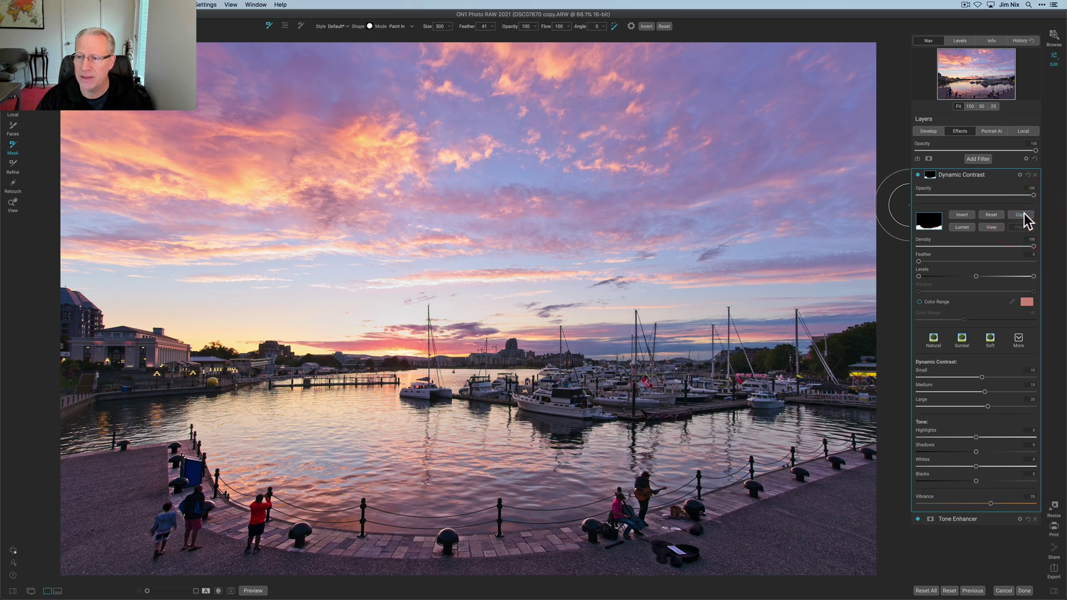
Step: Add a Tone Enhancer filter and paste the copied foreground mask into it
{"action": "left_click", "coordinate": [979, 159]}
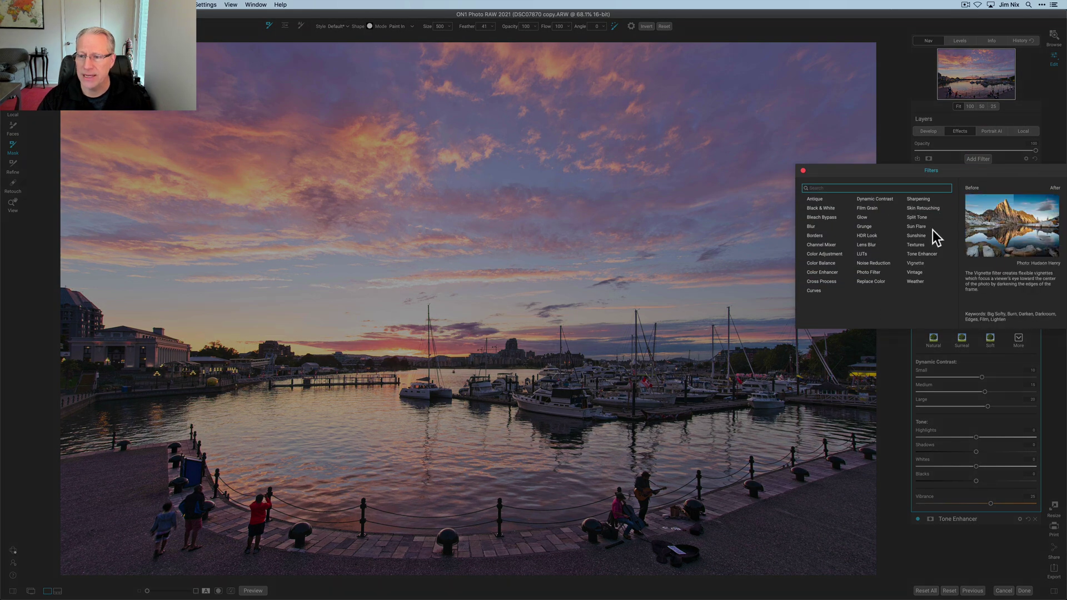
{"action": "left_click", "coordinate": [921, 255]}
{"action": "left_click", "coordinate": [931, 175]}
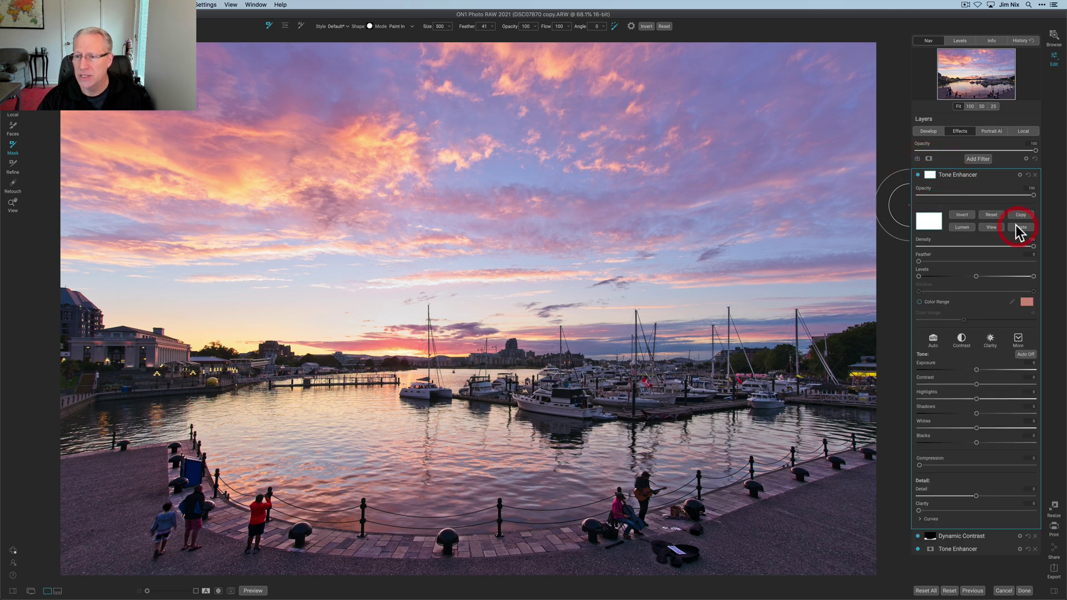
{"action": "left_click", "coordinate": [1020, 227]}
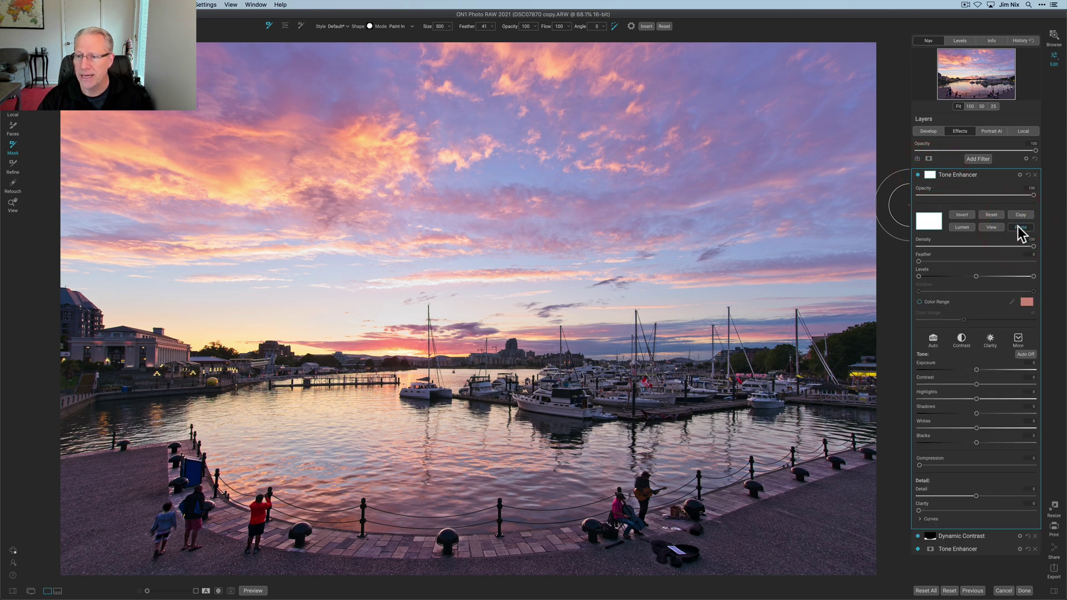
Step: Raise the Tone Enhancer's exposure slightly to brighten the masked pavement
{"action": "left_click", "coordinate": [982, 175]}
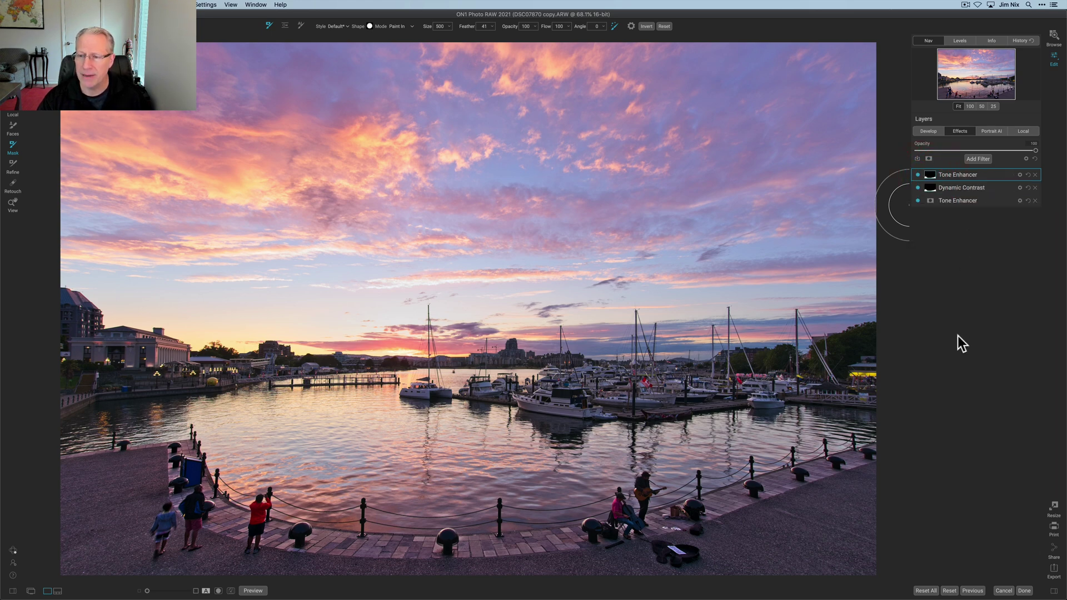
{"action": "left_click", "coordinate": [957, 177]}
{"action": "left_click", "coordinate": [929, 174]}
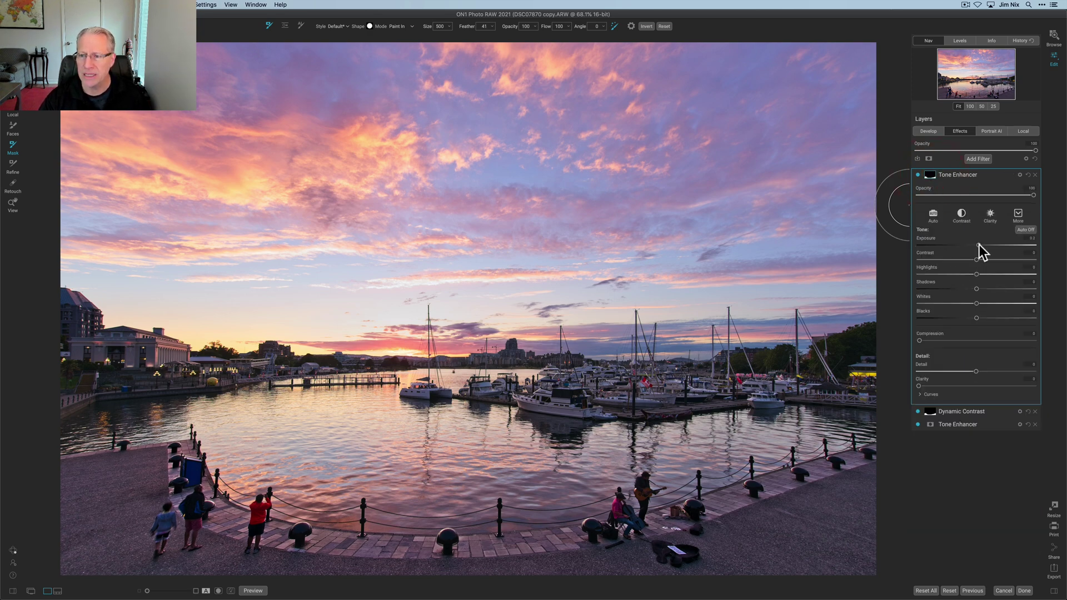
{"action": "mouse_move", "coordinate": [978, 245]}
{"action": "left_mouse_down"}
{"action": "mouse_move", "coordinate": [1005, 248]}
{"action": "mouse_move", "coordinate": [982, 245]}
{"action": "left_mouse_up"}
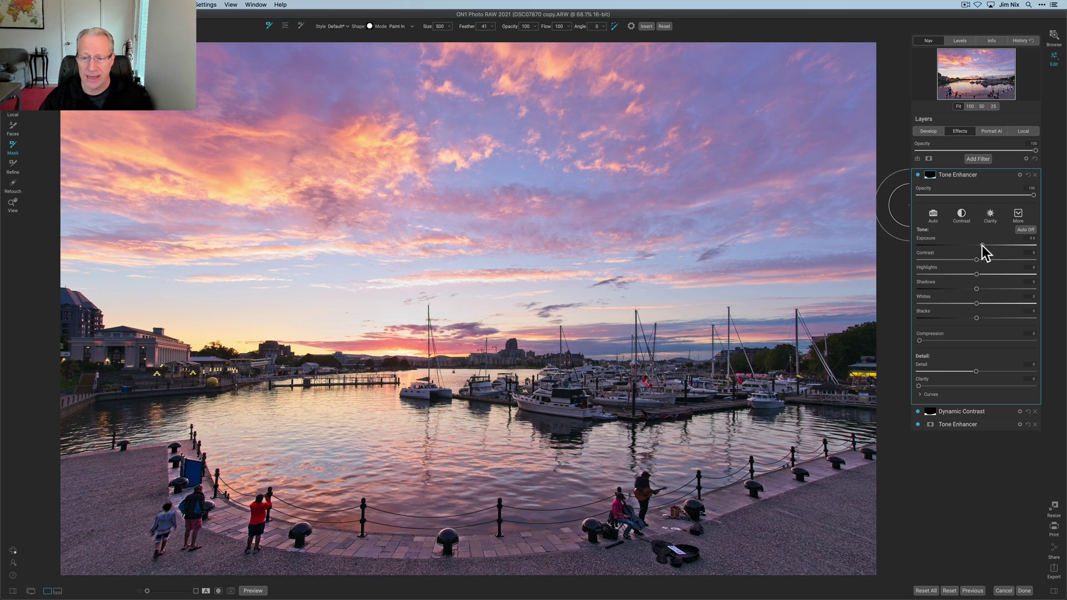
Step: Toggle the masked Tone Enhancer off and on twice to compare the foreground brightening
{"action": "left_click", "coordinate": [918, 175]}
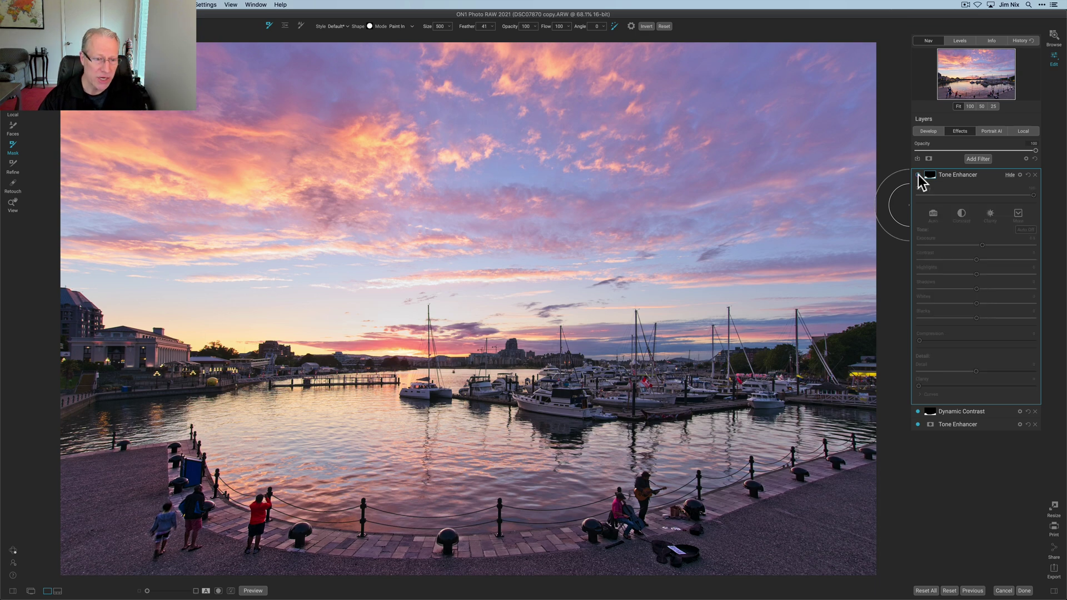
{"action": "left_click", "coordinate": [918, 175]}
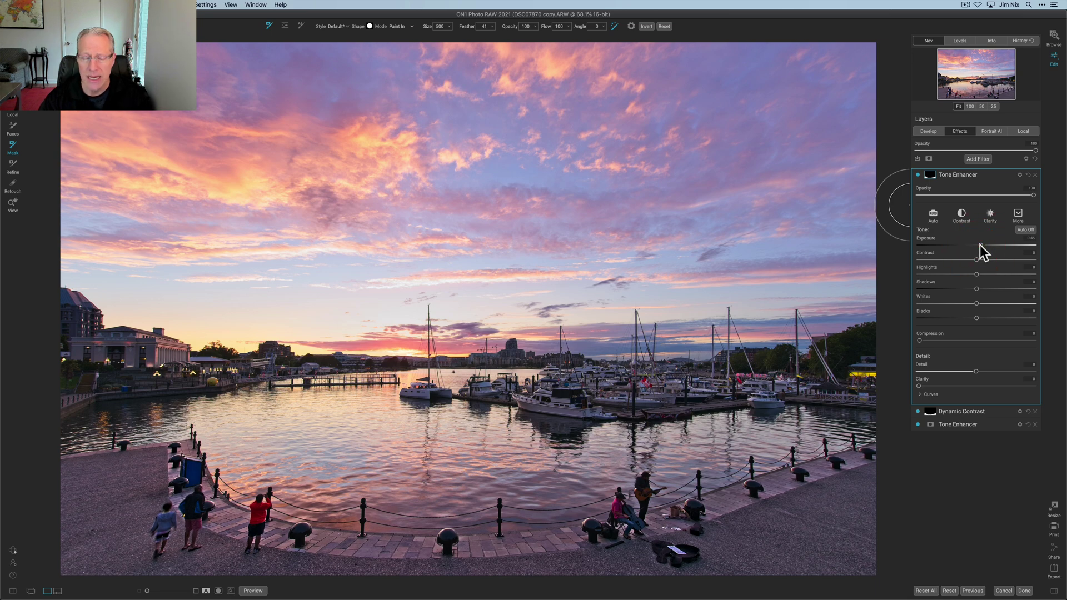
{"action": "left_click", "coordinate": [917, 175]}
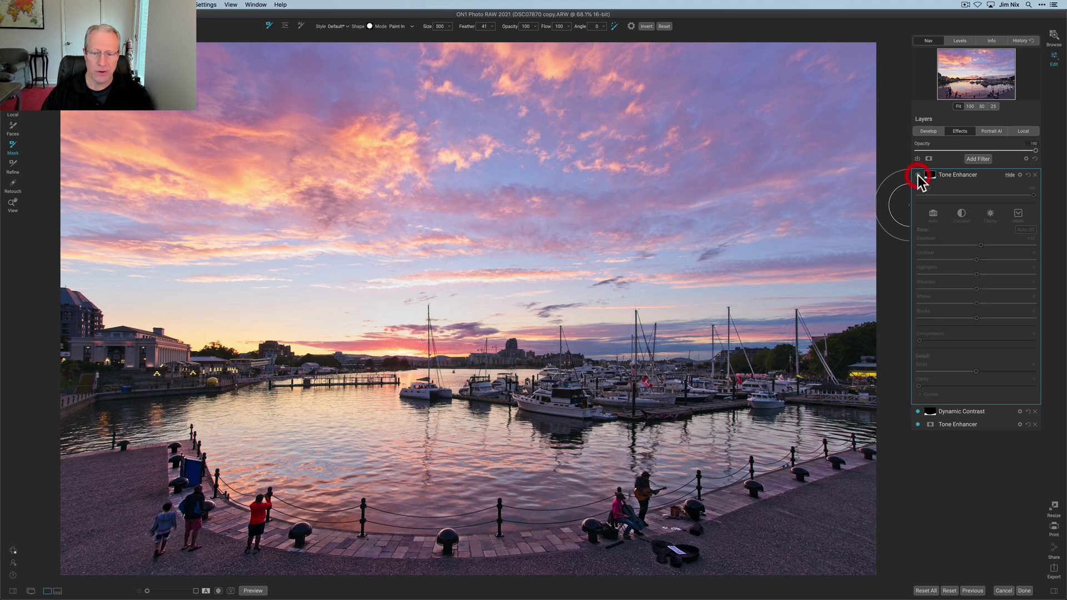
{"action": "left_click", "coordinate": [918, 175]}
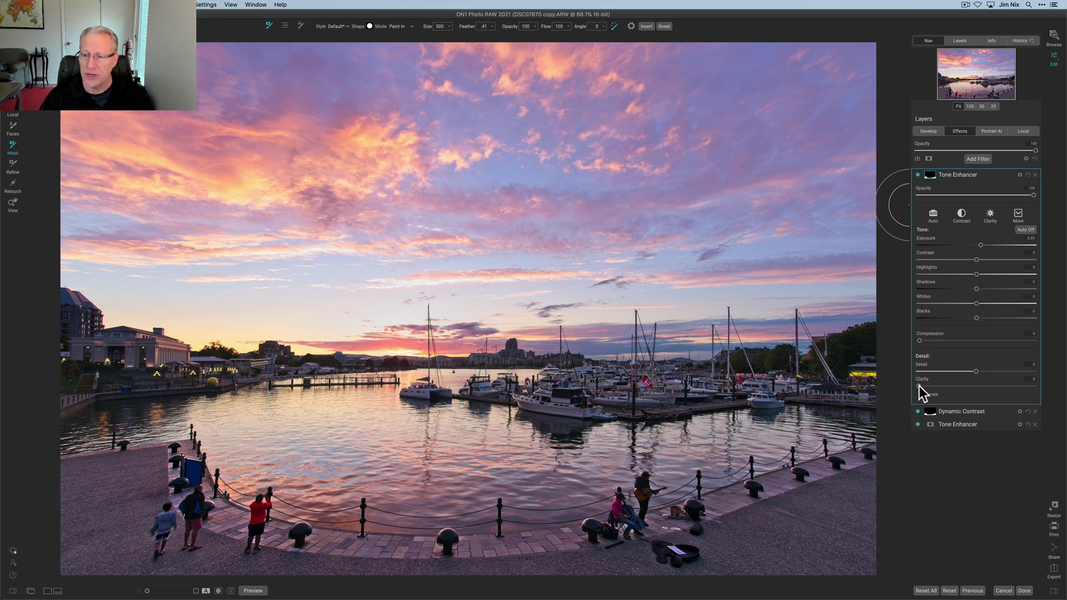
Step: Raise Clarity and Detail to about 12 on the foreground pavement, then return to the View tool
{"action": "left_click_drag", "start_coordinate": [918, 386], "coordinate": [933, 387]}
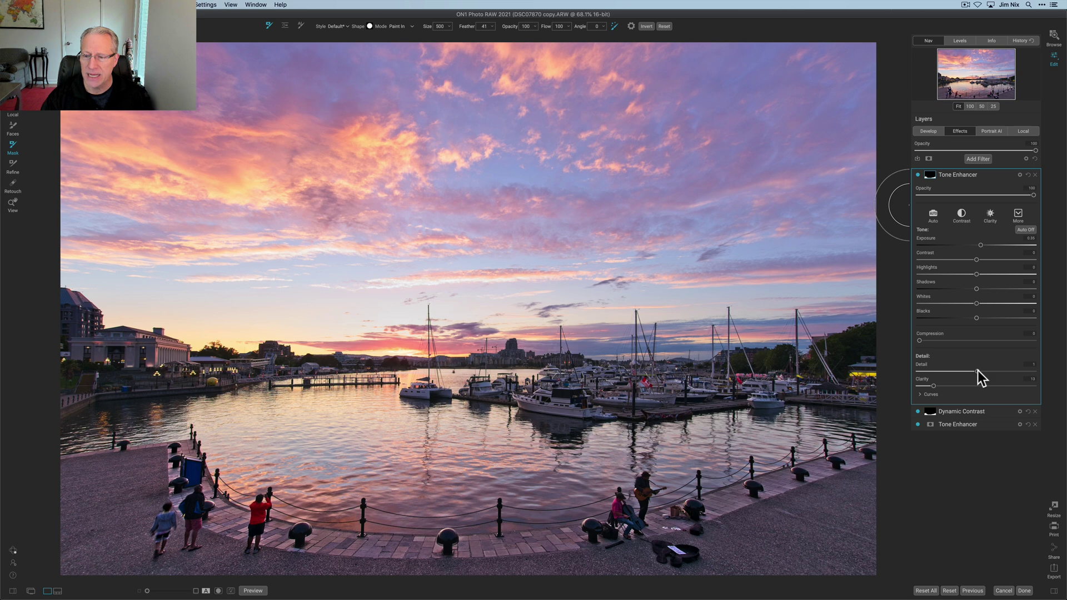
{"action": "left_click_drag", "start_coordinate": [978, 371], "coordinate": [979, 371]}
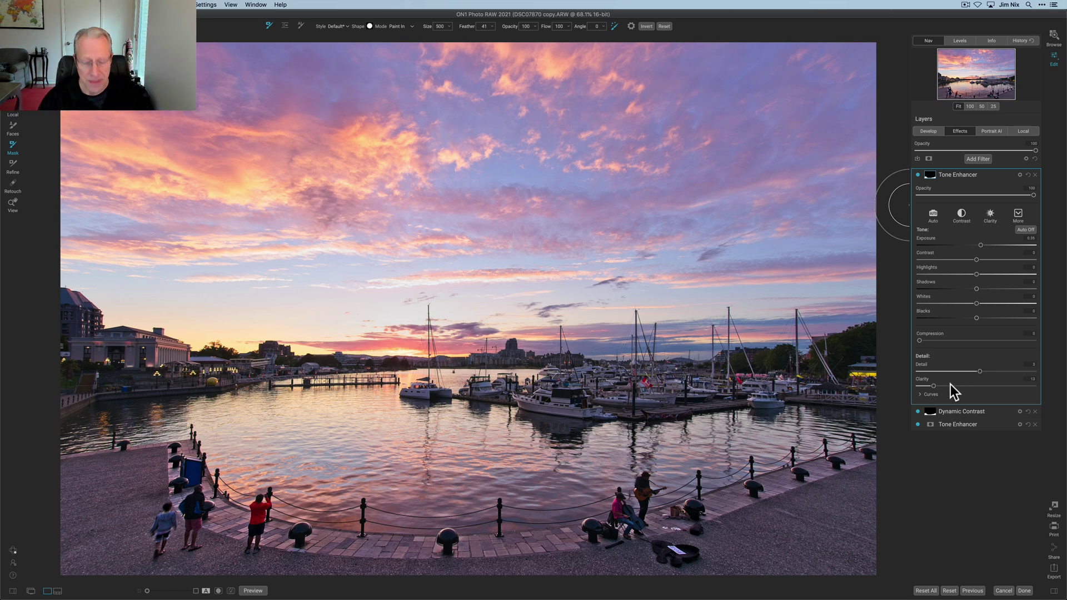
{"action": "key", "text": "z"}
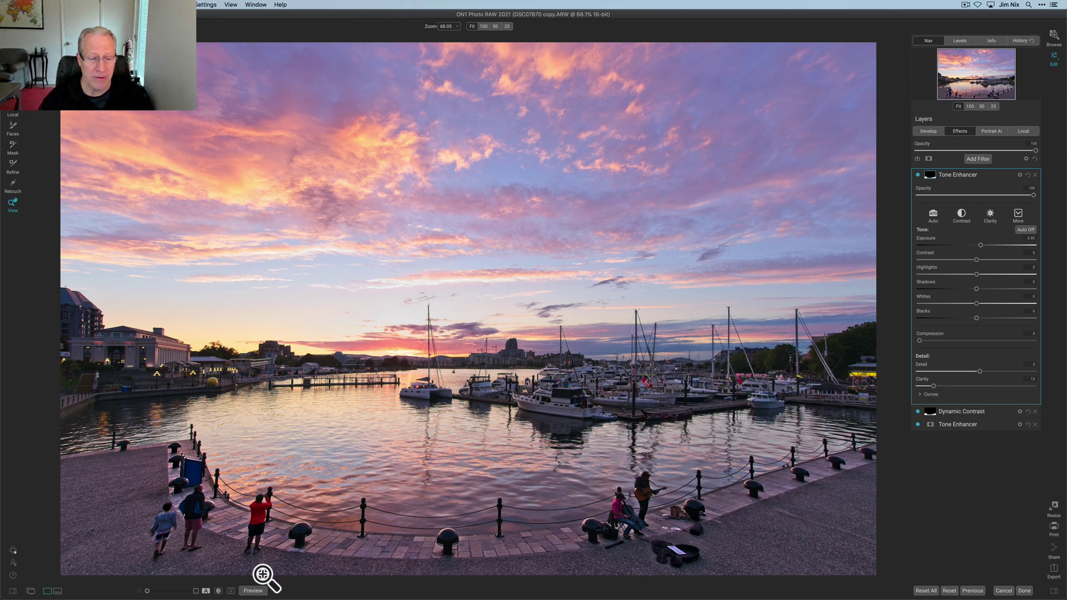
{"action": "left_click", "coordinate": [254, 591]}
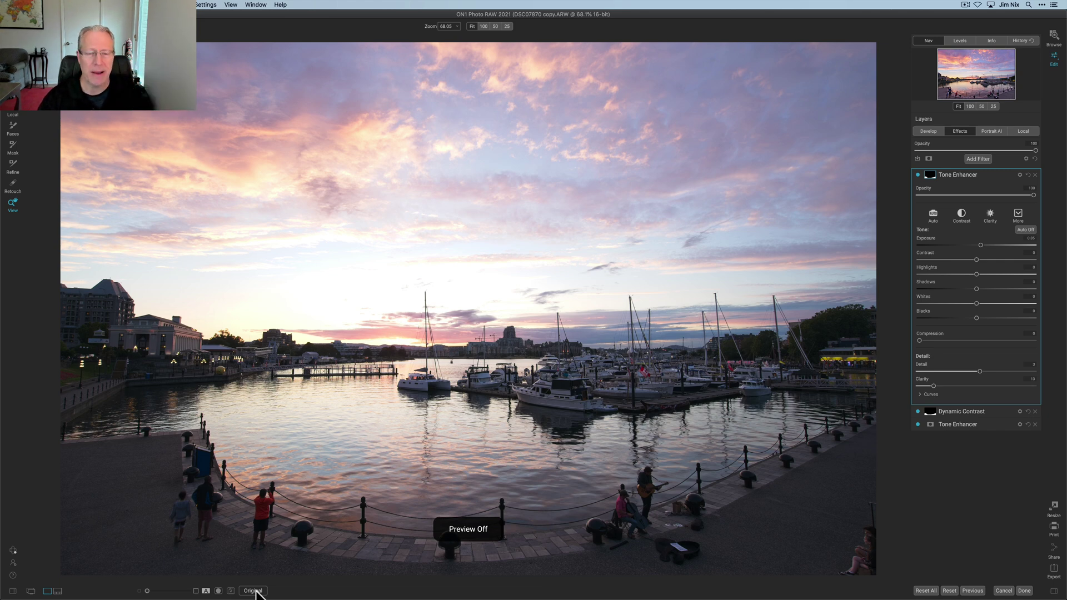
{"action": "left_click", "coordinate": [254, 591]}
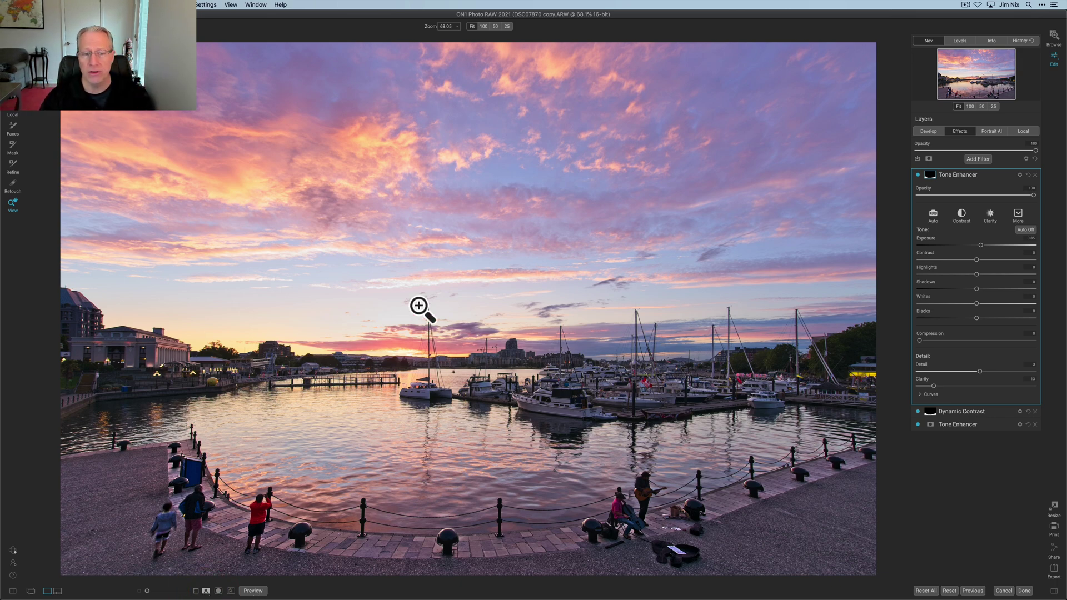
{"action": "key", "text": "alt+super+p"}
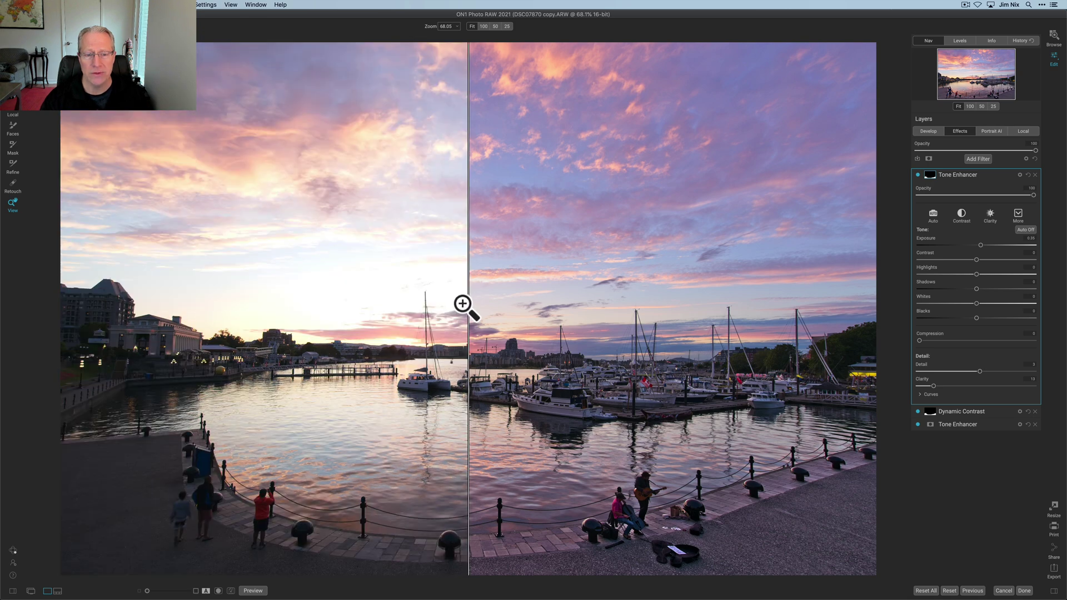
{"action": "left_click_drag", "start_coordinate": [467, 308], "coordinate": [321, 309]}
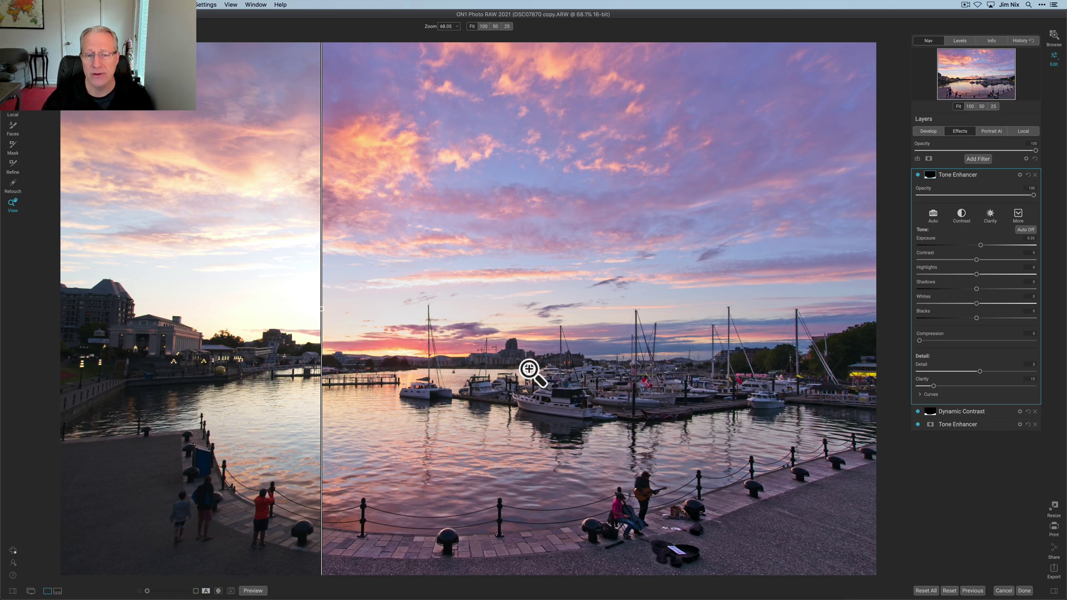
{"action": "key", "text": "super+alt+p"}
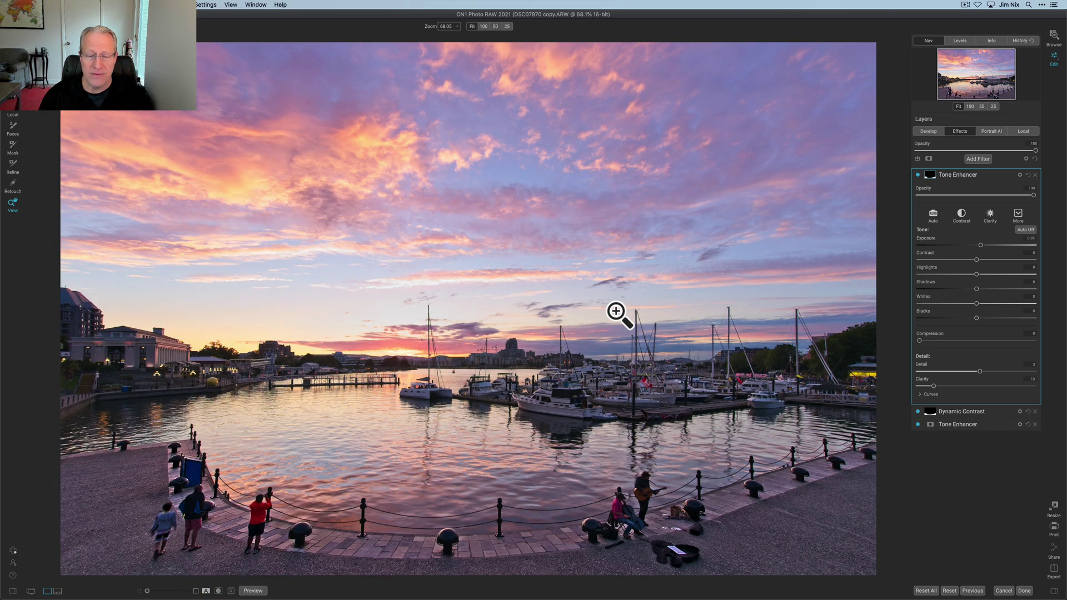